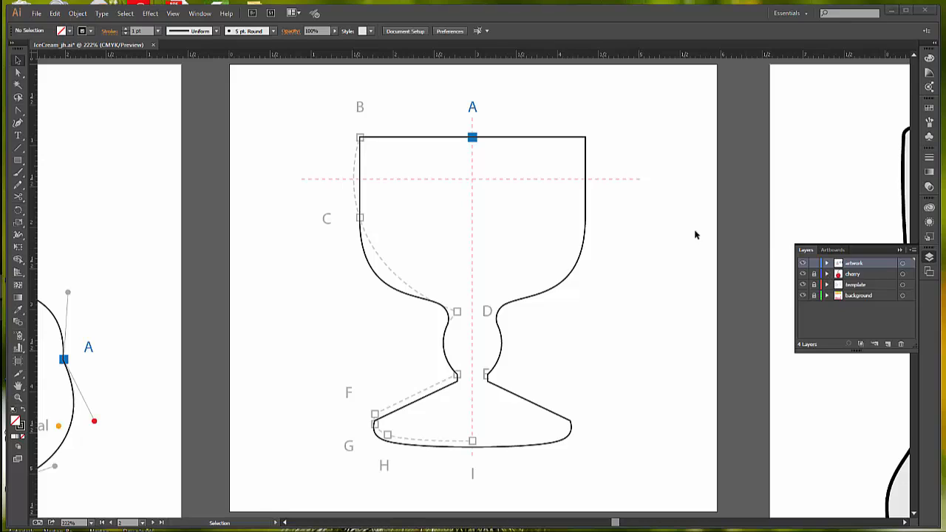
Step: Draw a horizontal line segment about 2.73 in long across the cup's bowl along the dashed horizontal guide
{"action": "key", "text": "a"}
{"action": "left_click", "coordinate": [18, 397]}
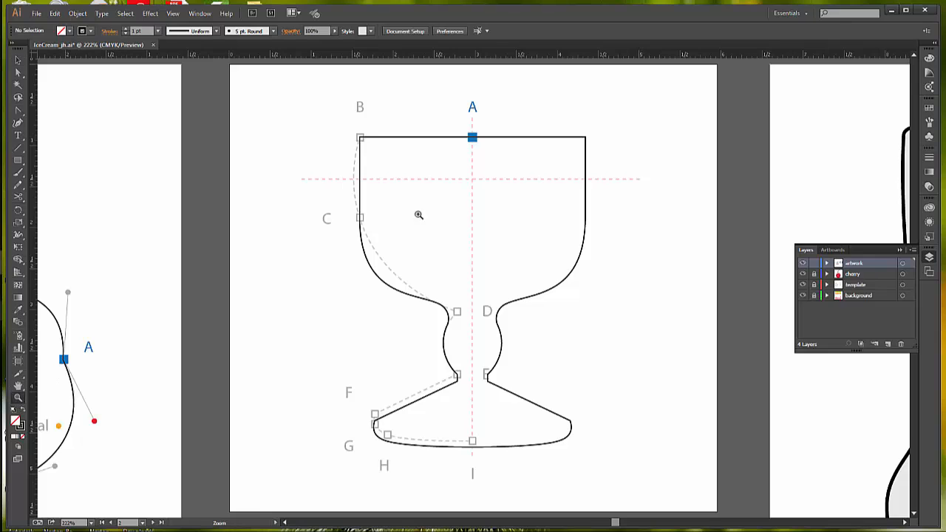
{"action": "left_click", "coordinate": [472, 185]}
{"action": "left_click", "coordinate": [477, 289]}
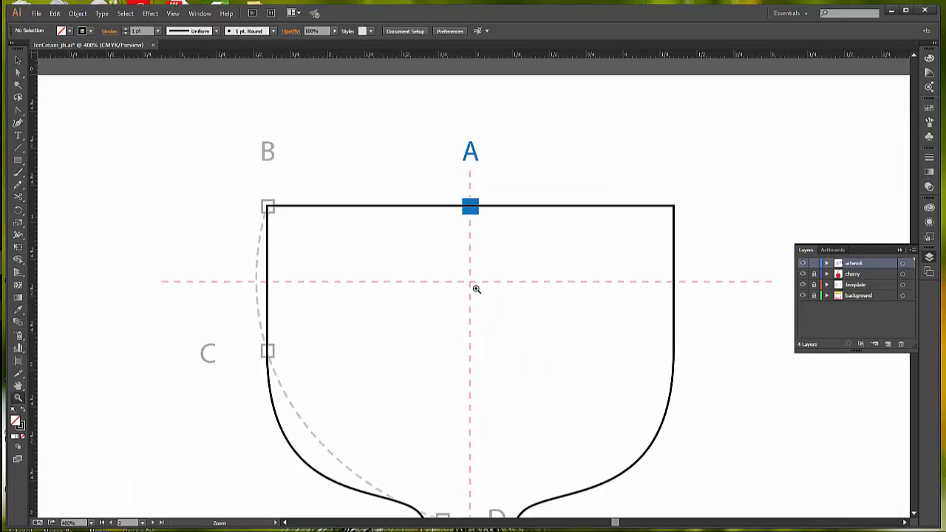
{"action": "left_click", "coordinate": [15, 65]}
{"action": "left_click", "coordinate": [19, 149]}
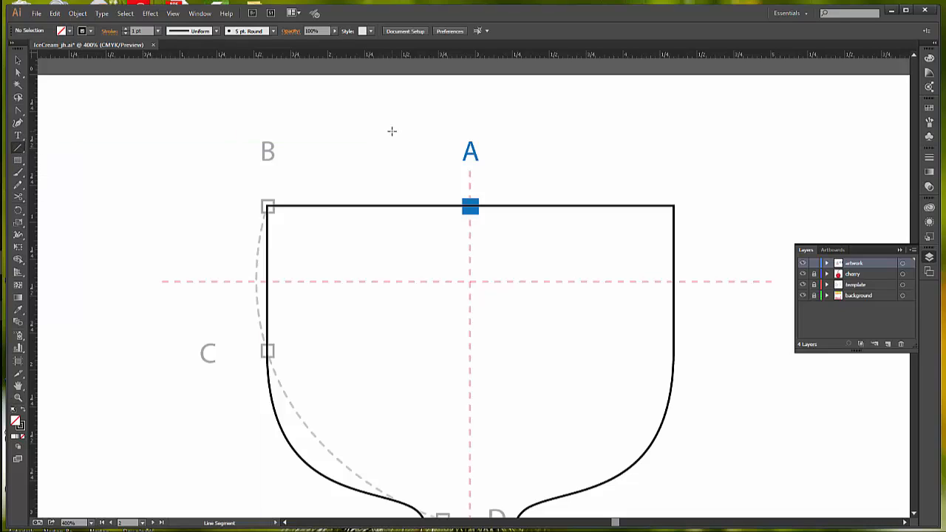
{"action": "key", "text": "v"}
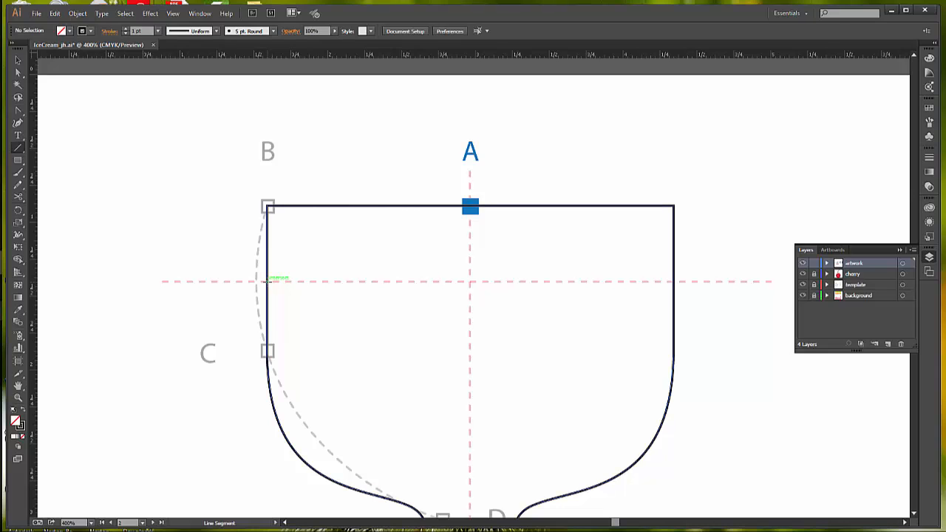
{"action": "left_click_drag", "start_coordinate": [268, 280], "coordinate": [671, 281]}
{"action": "left_click", "coordinate": [671, 281]}
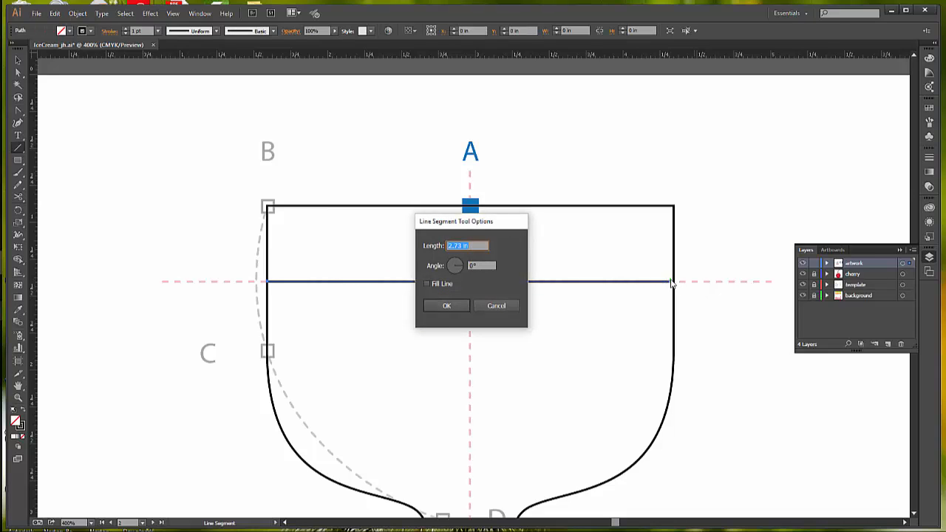
{"action": "left_click", "coordinate": [494, 306]}
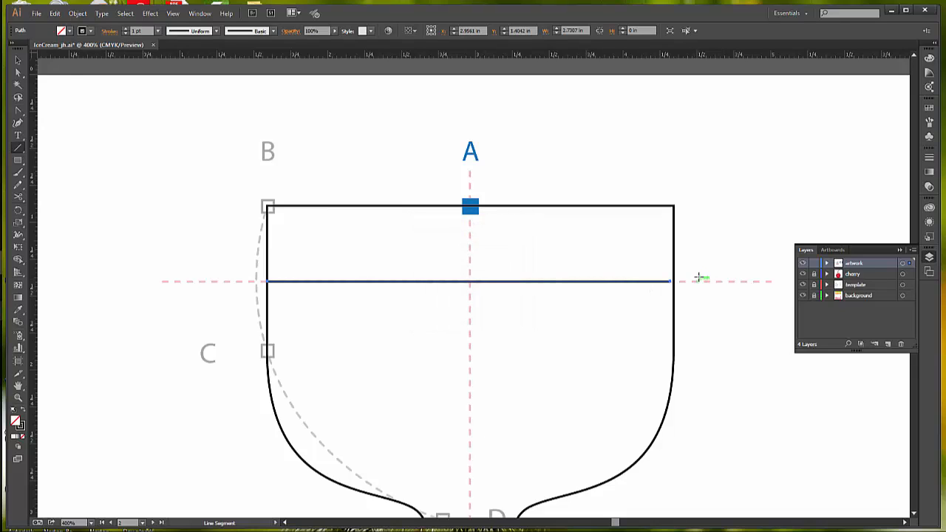
Step: Extend the horizontal line's right end to about 2.75 in total length to meet the cup's edge, and turn off Smart Guides
{"action": "key", "text": "v"}
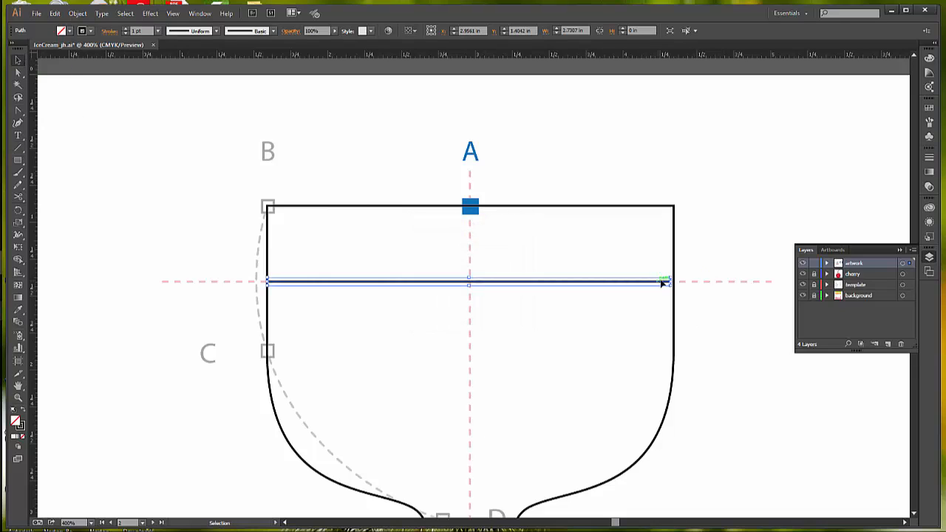
{"action": "left_click_drag", "start_coordinate": [671, 282], "coordinate": [674, 282]}
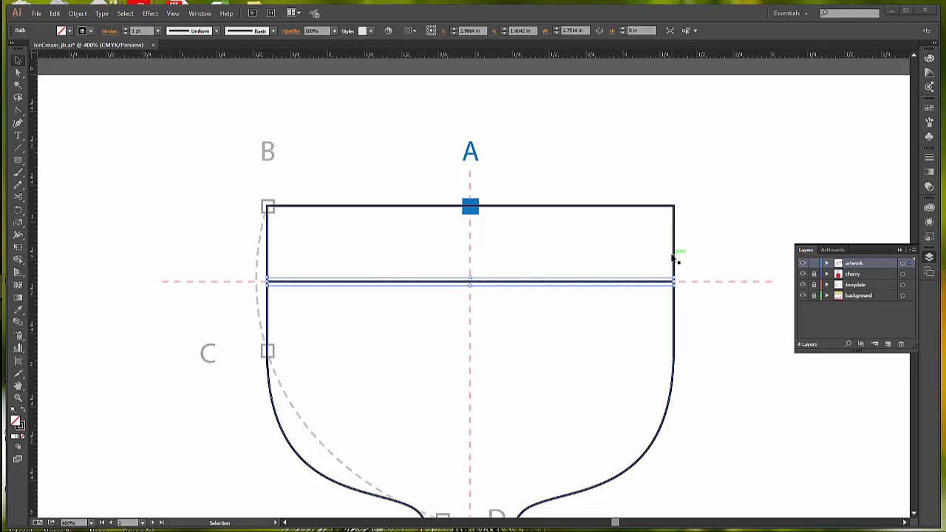
{"action": "left_click", "coordinate": [172, 14]}
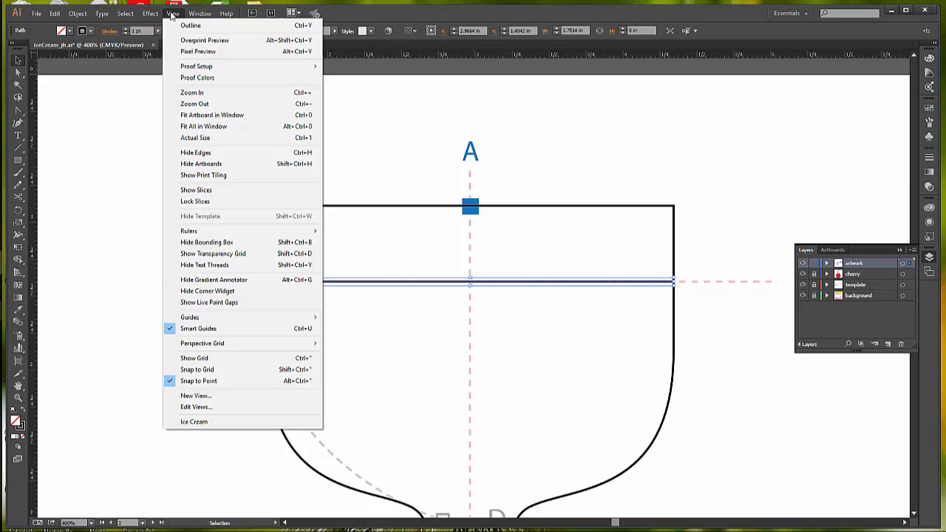
{"action": "left_click", "coordinate": [198, 328]}
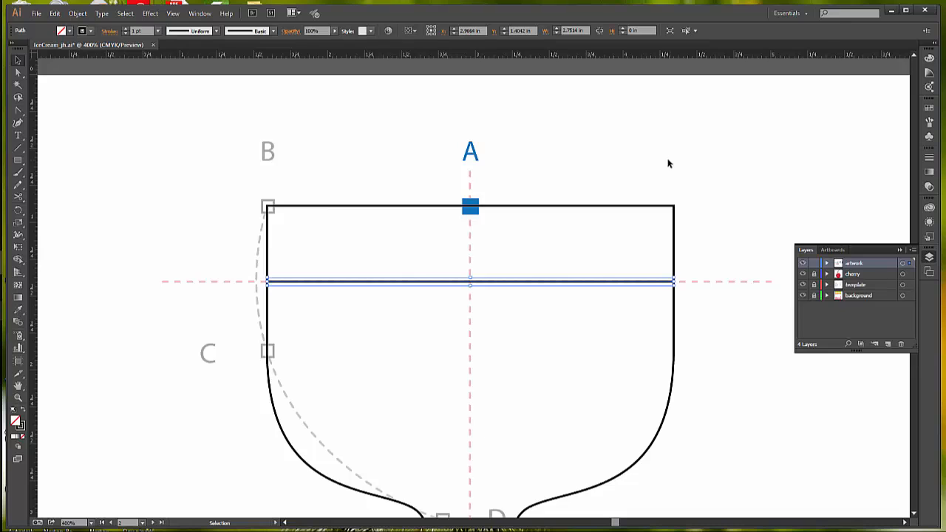
Step: Show the full set of stroke options and set the horizontal line's stroke weight to 40 pt
{"action": "left_click", "coordinate": [111, 33]}
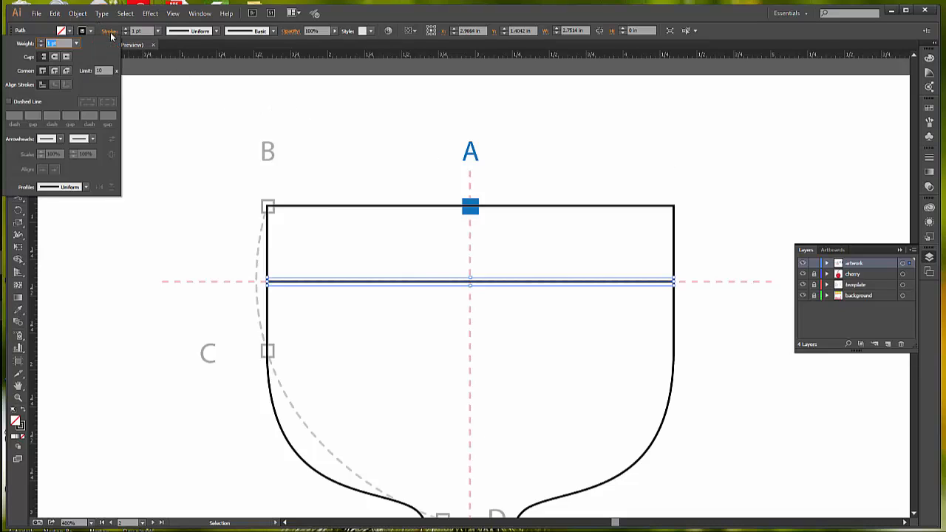
{"action": "left_click", "coordinate": [931, 158]}
{"action": "left_click", "coordinate": [930, 158]}
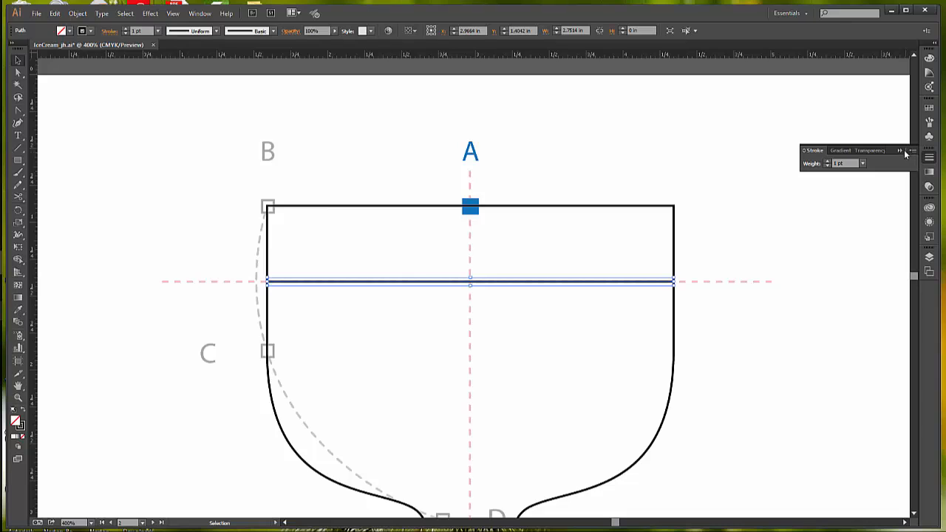
{"action": "left_click", "coordinate": [913, 150]}
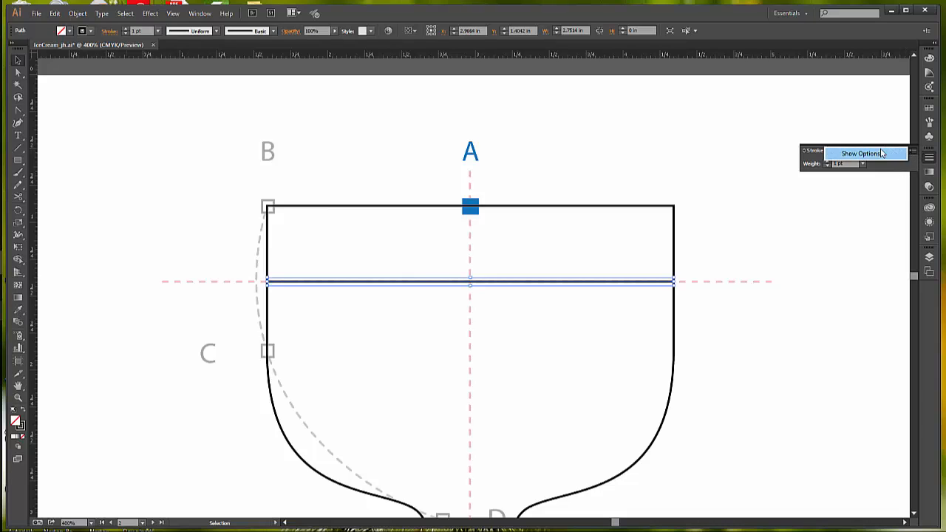
{"action": "left_click", "coordinate": [880, 154]}
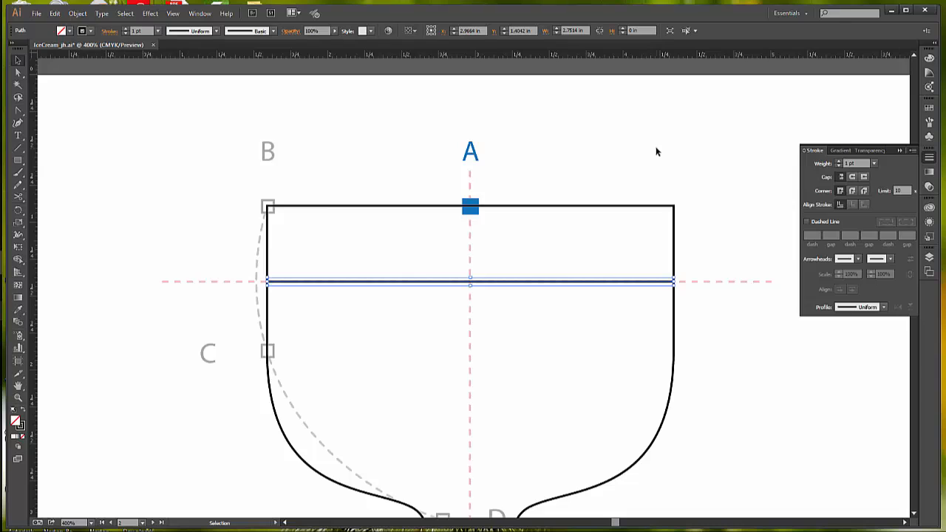
{"action": "left_click", "coordinate": [873, 163]}
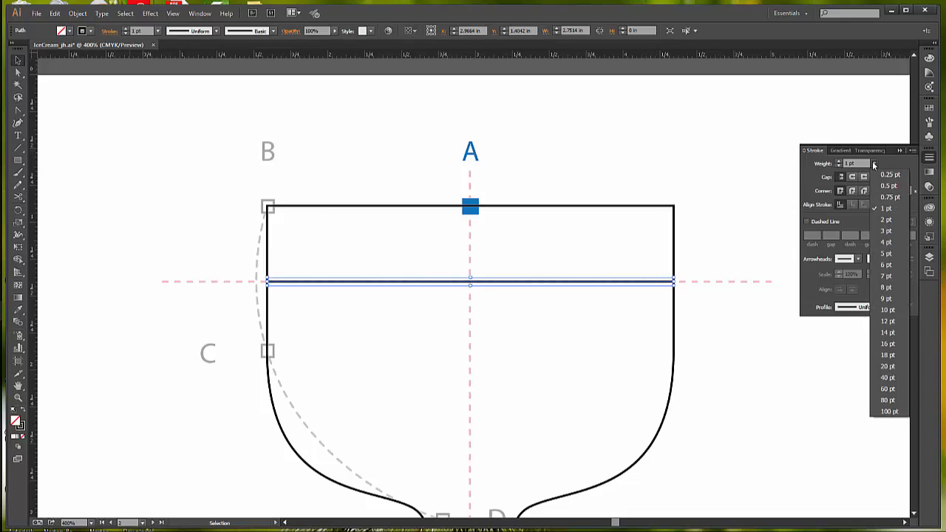
{"action": "left_click", "coordinate": [896, 378]}
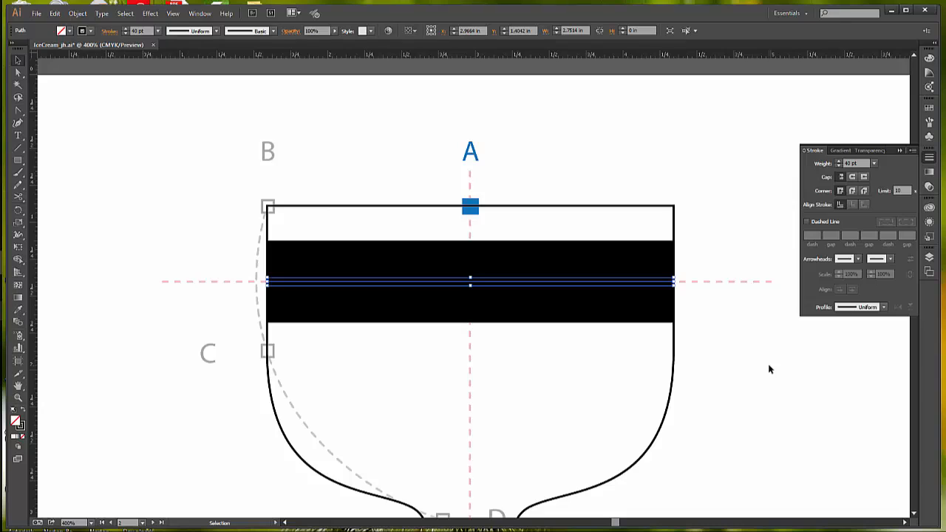
Step: Make the line dashed with a pattern of 5 pt dash, 3 pt gap, 2 pt dash and 4 pt gap
{"action": "left_click", "coordinate": [807, 221]}
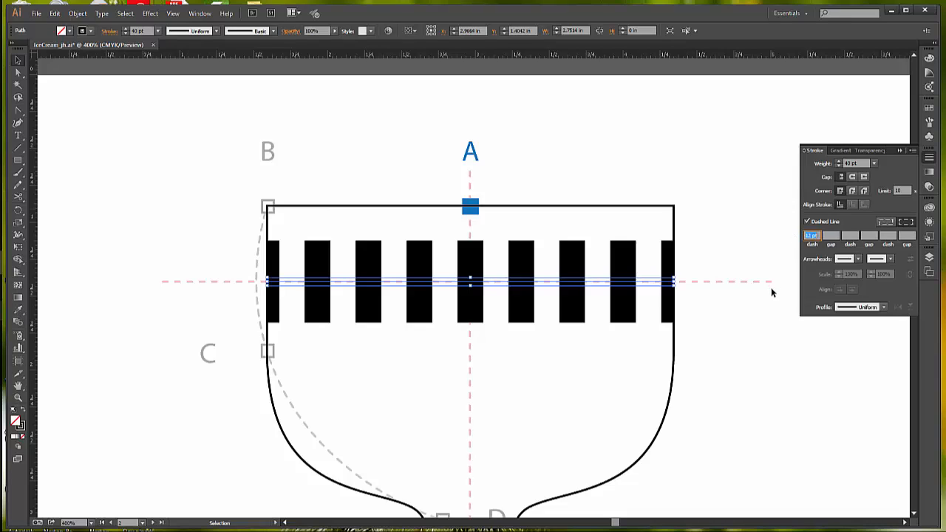
{"action": "type", "text": "6"}
{"action": "key", "text": "Tab"}
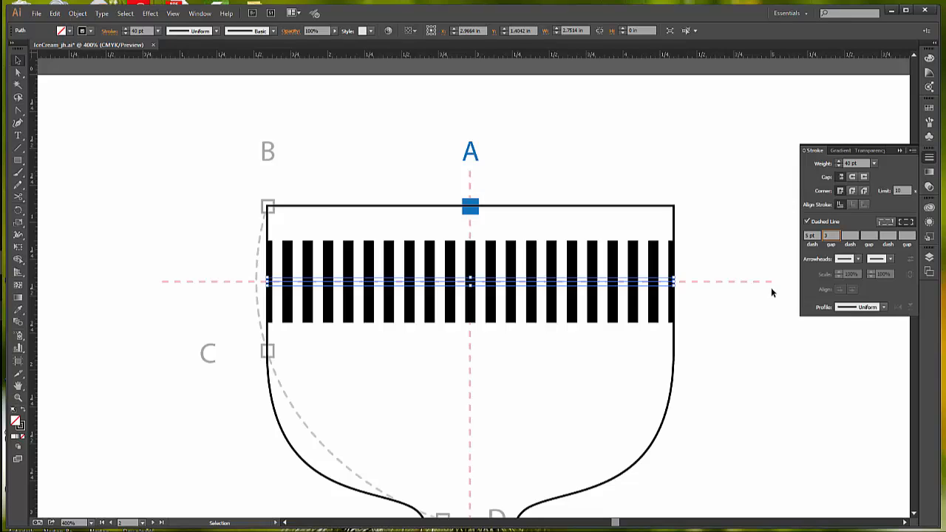
{"action": "key", "text": "Tab"}
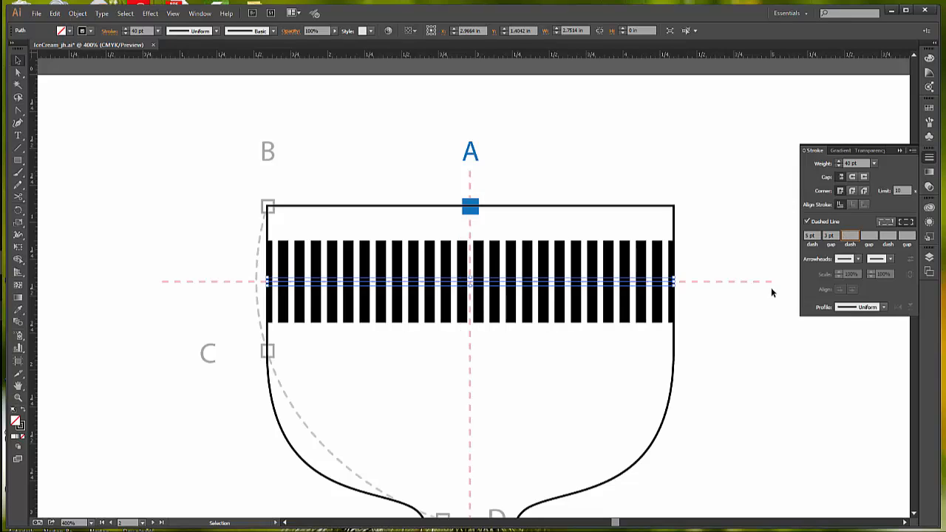
{"action": "type", "text": "2"}
{"action": "key", "text": "Tab"}
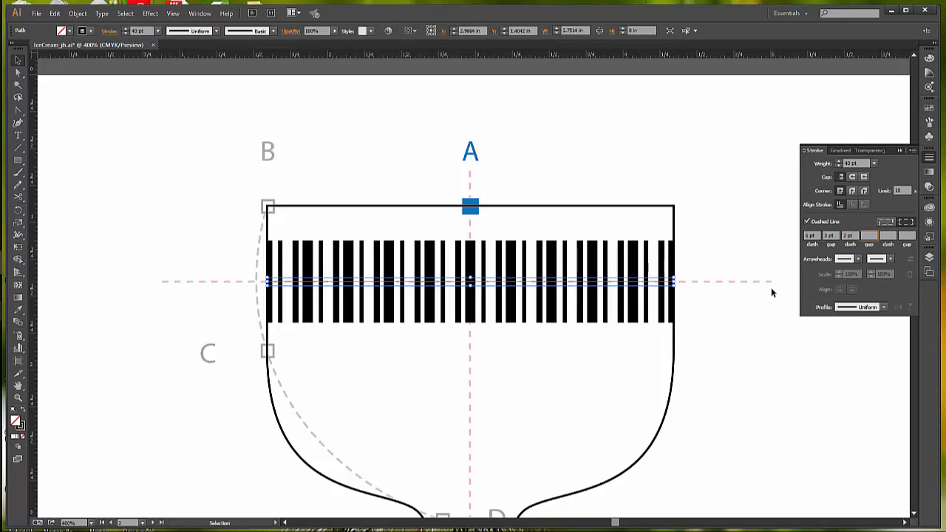
{"action": "type", "text": "4"}
{"action": "key", "text": "Tab"}
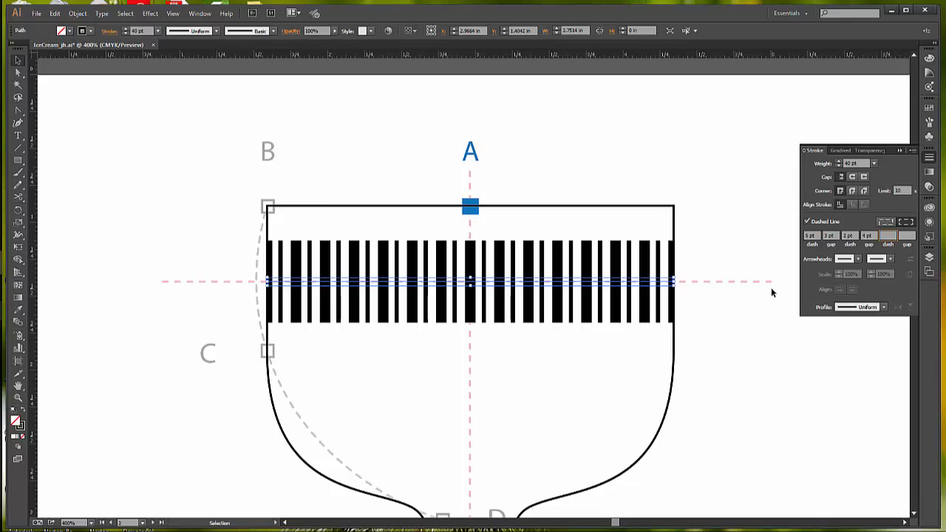
Step: Color the dashed line's stroke with the pale cream swatch and deselect it
{"action": "left_click", "coordinate": [91, 31]}
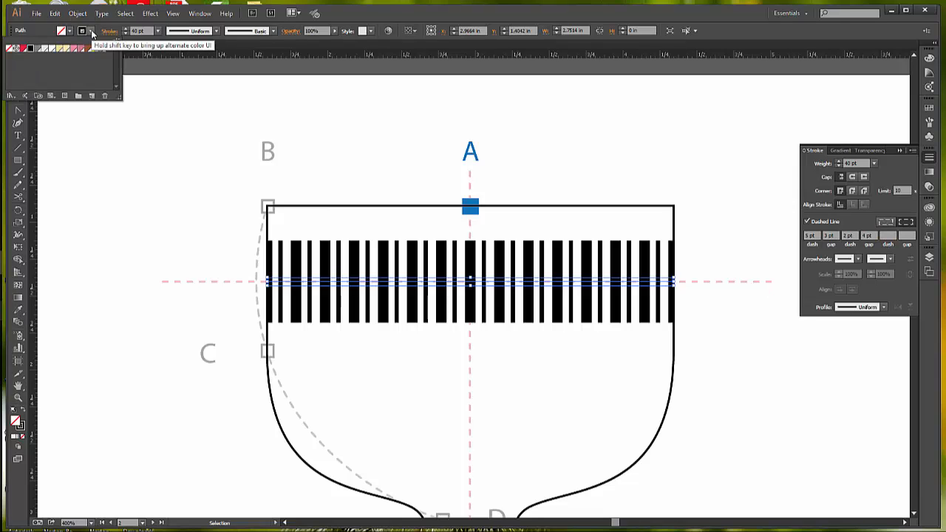
{"action": "left_click", "coordinate": [66, 50]}
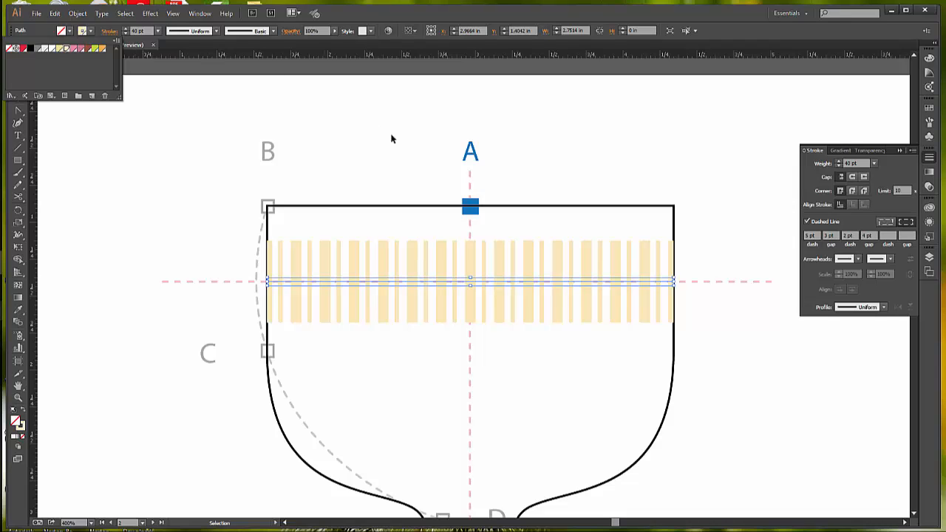
{"action": "left_click", "coordinate": [709, 377]}
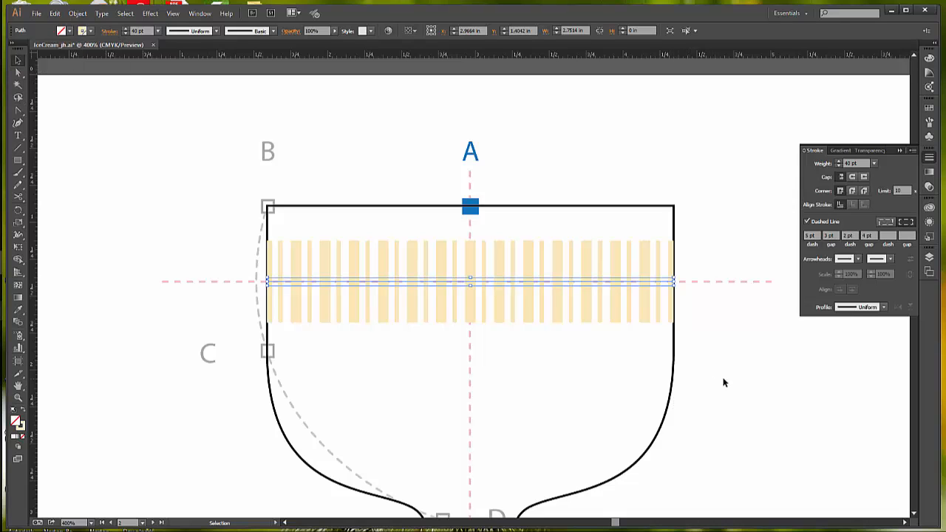
{"action": "left_click", "coordinate": [729, 369]}
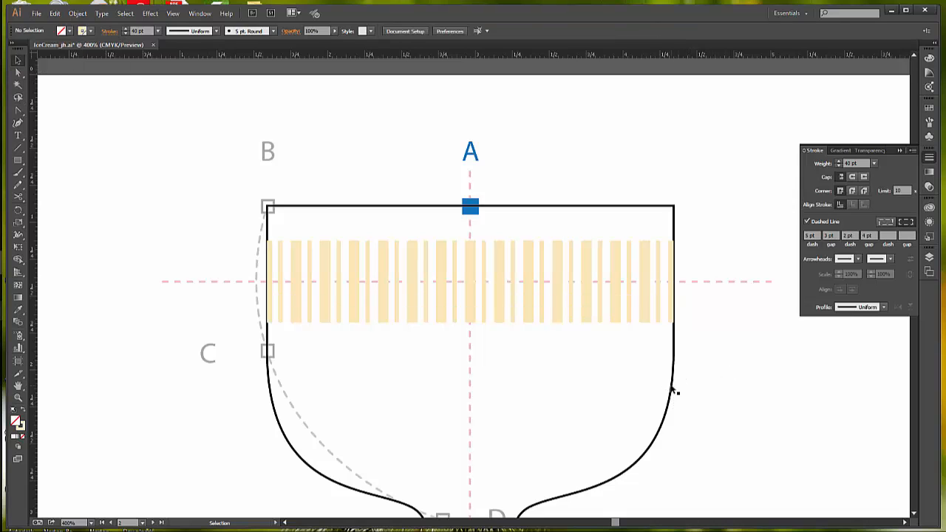
Step: Set the cup outline's stroke weight to 6 pt
{"action": "left_click", "coordinate": [674, 392]}
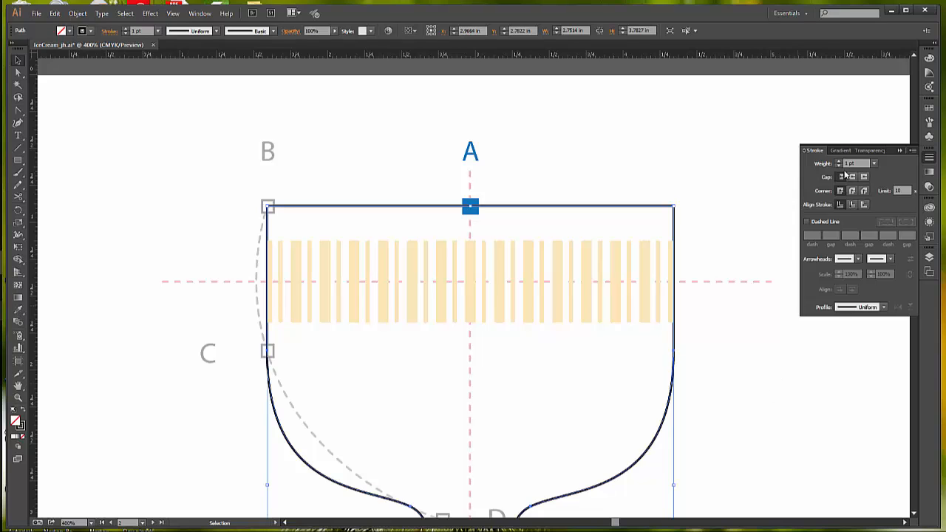
{"action": "left_click", "coordinate": [872, 164]}
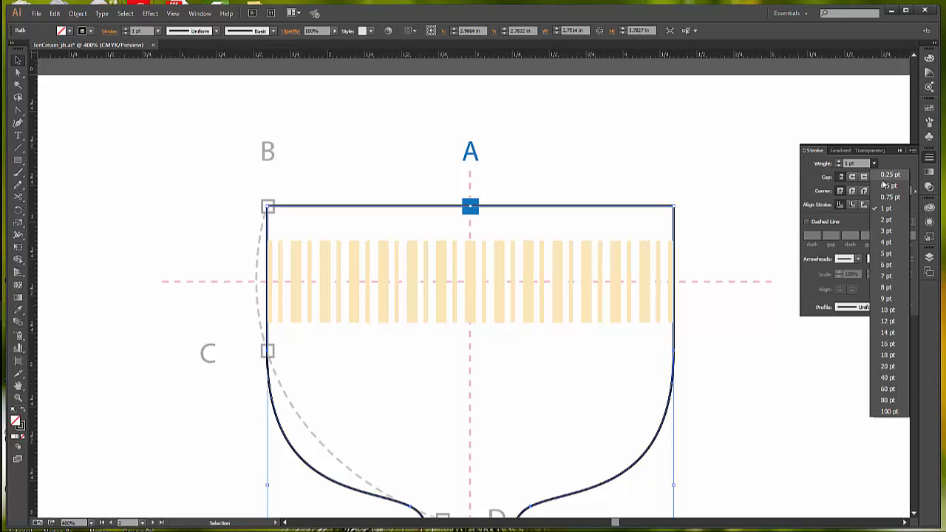
{"action": "left_click", "coordinate": [888, 267]}
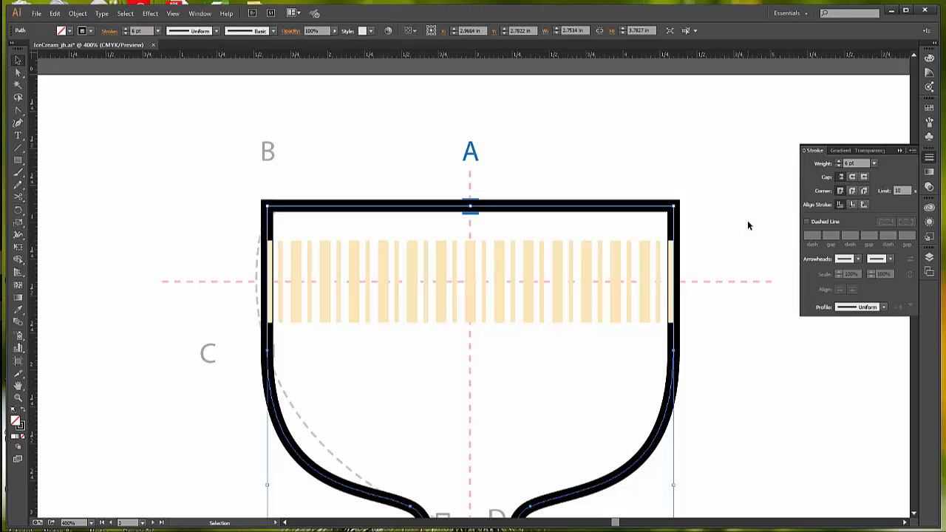
Step: Apply the cup stroke swatch to the cup's outline and fill the cup with the pale cream swatch
{"action": "left_click", "coordinate": [91, 32]}
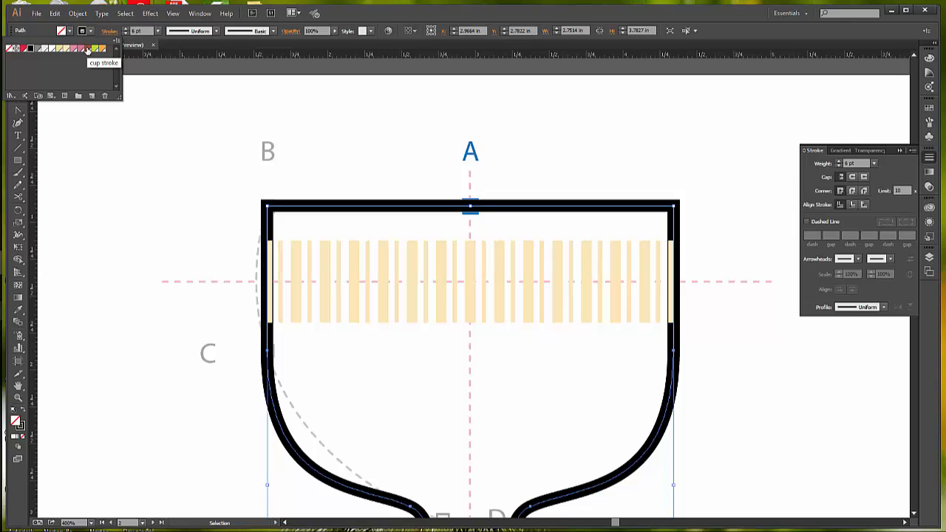
{"action": "left_click", "coordinate": [87, 49]}
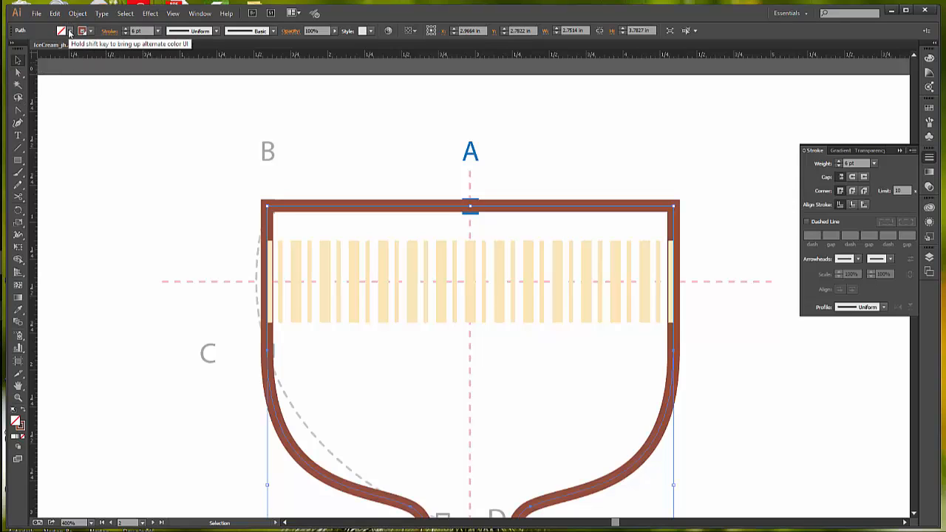
{"action": "left_click", "coordinate": [70, 32]}
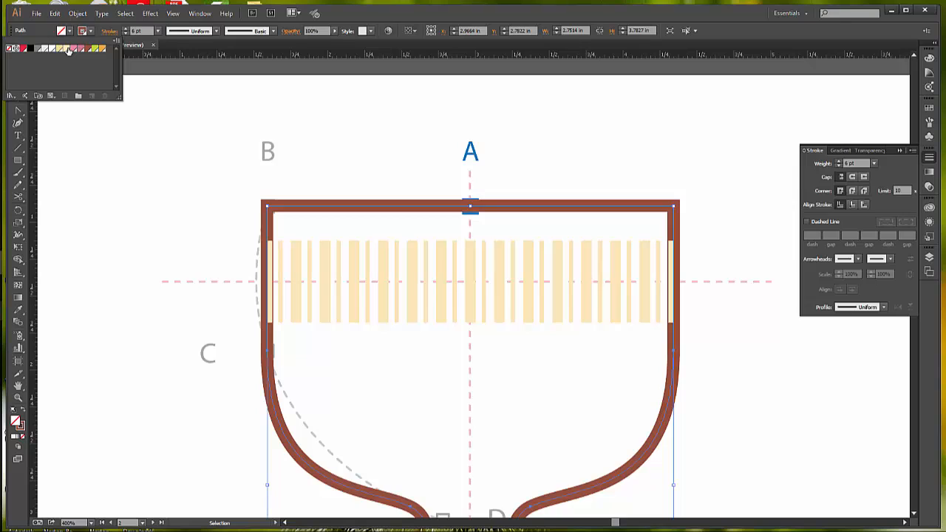
{"action": "left_click", "coordinate": [68, 50]}
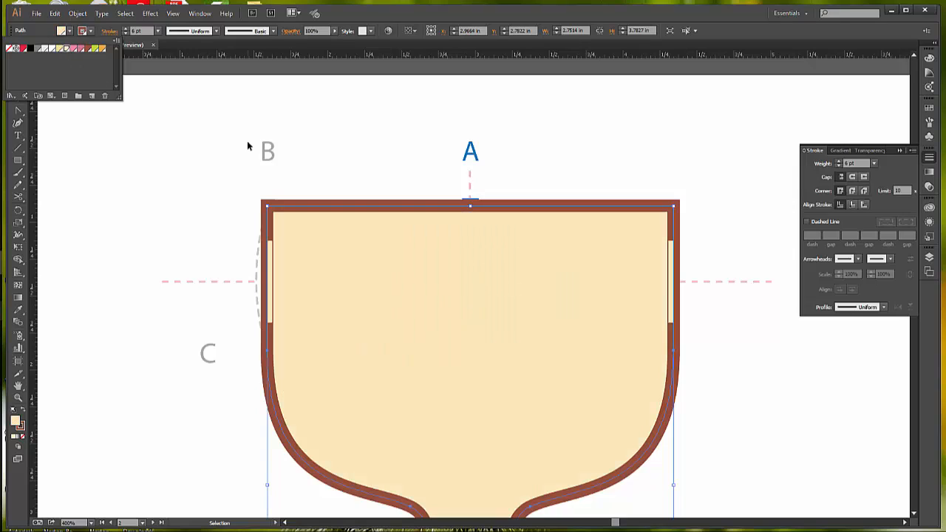
{"action": "left_click", "coordinate": [272, 268]}
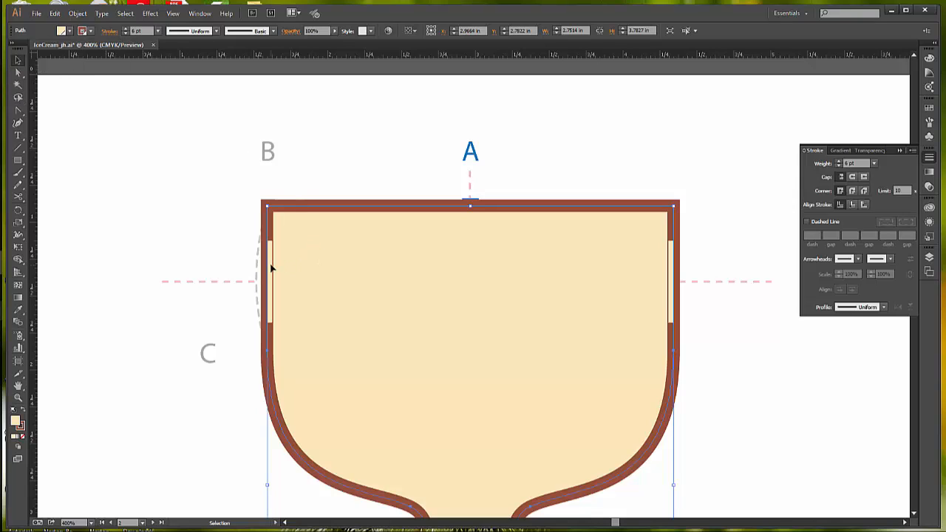
Step: Fill the cup with the darker yellow swatch beside cup 65% and align its brown stroke to the outside of the path
{"action": "left_click", "coordinate": [627, 282]}
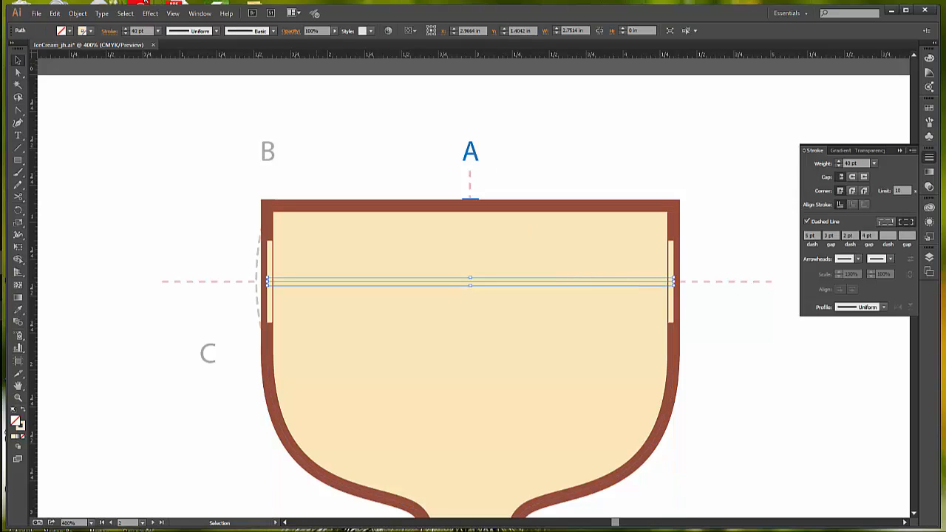
{"action": "left_click", "coordinate": [91, 31]}
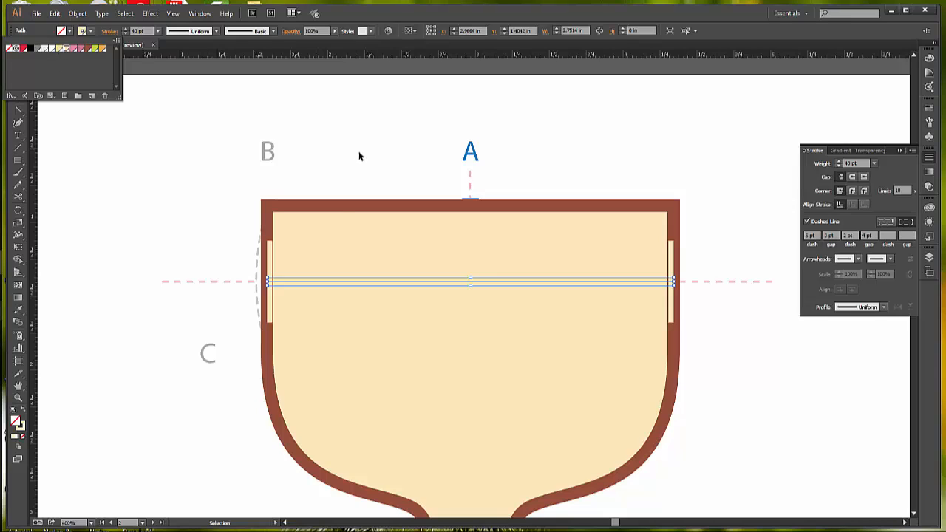
{"action": "left_click", "coordinate": [307, 226]}
{"action": "left_click", "coordinate": [296, 209]}
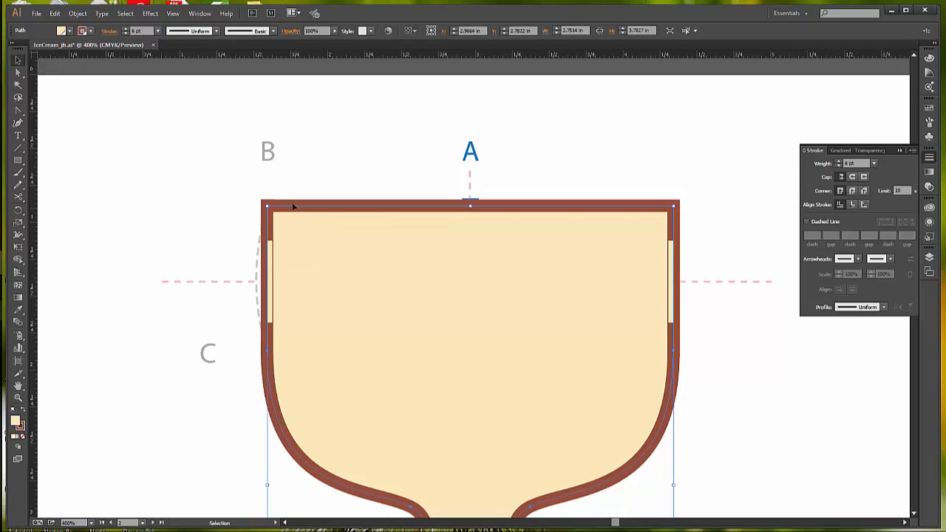
{"action": "left_click", "coordinate": [70, 31]}
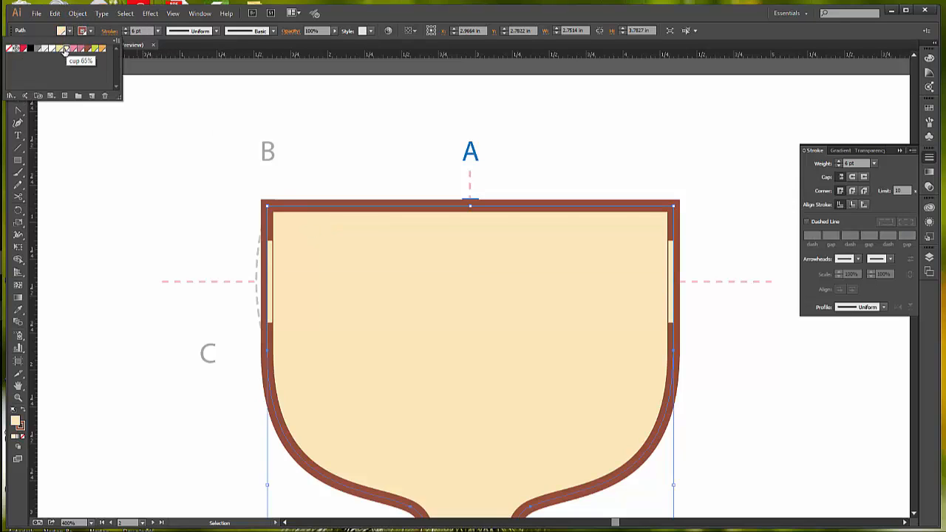
{"action": "left_click", "coordinate": [63, 49]}
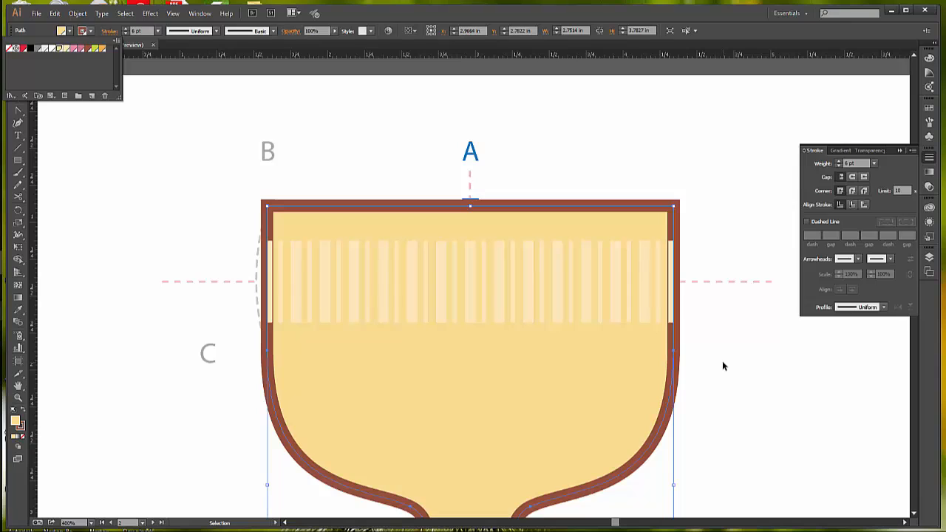
{"action": "key", "text": "Escape"}
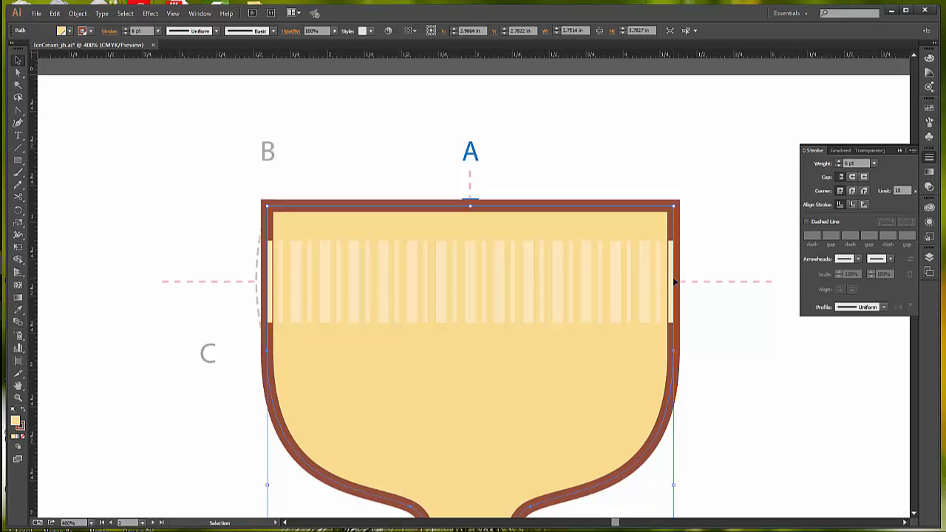
{"action": "left_click", "coordinate": [864, 203]}
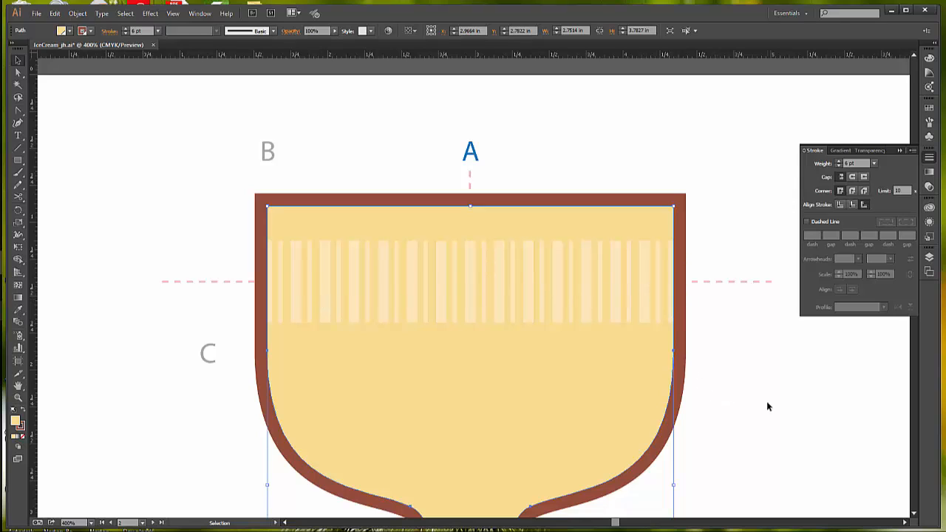
Step: Select all artwork on the active artboard and group the cup with its striped band
{"action": "left_click", "coordinate": [128, 13]}
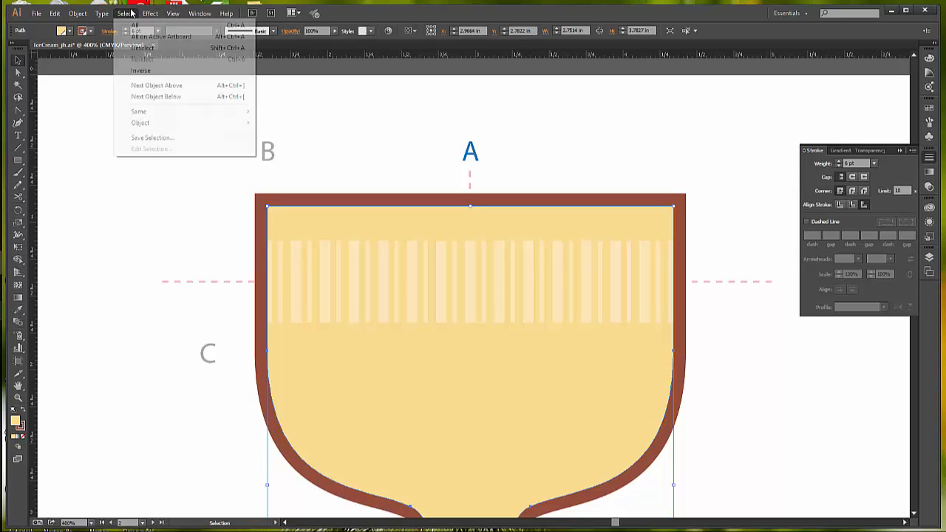
{"action": "left_click", "coordinate": [157, 36]}
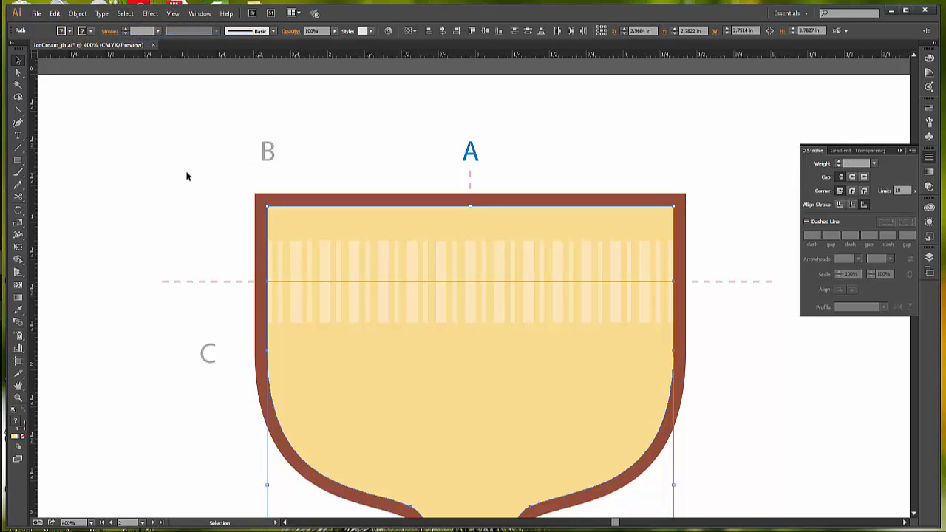
{"action": "left_click", "coordinate": [77, 13]}
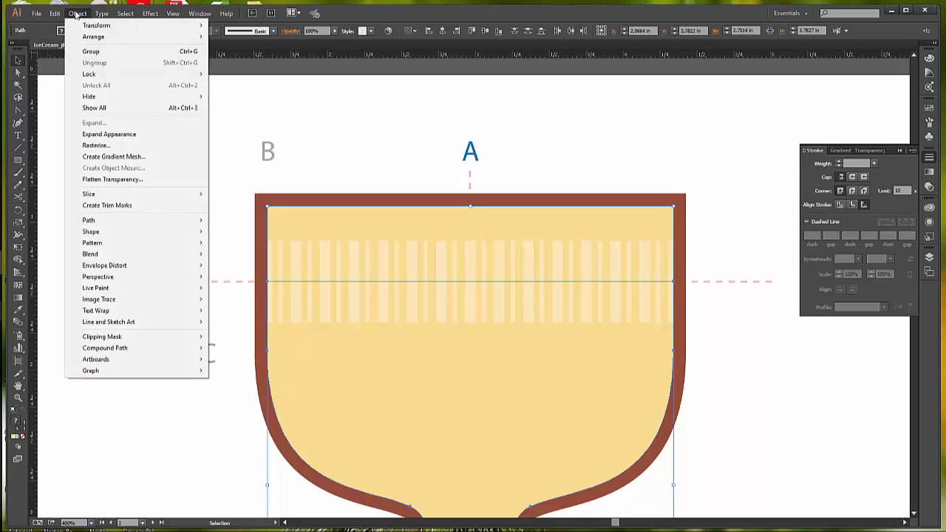
{"action": "left_click", "coordinate": [91, 52]}
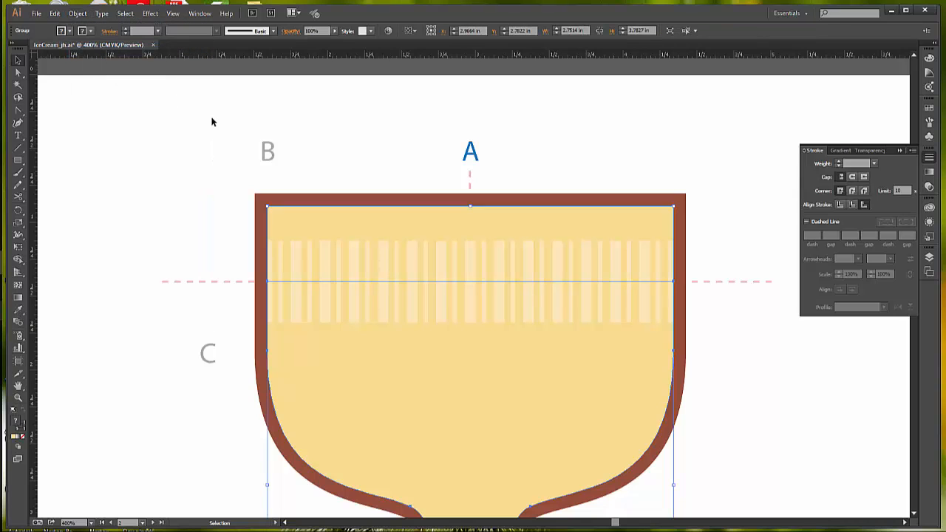
Step: Select all the artwork on the Spoon artboard and activate the Knife tool
{"action": "left_click", "coordinate": [929, 256]}
{"action": "left_click", "coordinate": [929, 272]}
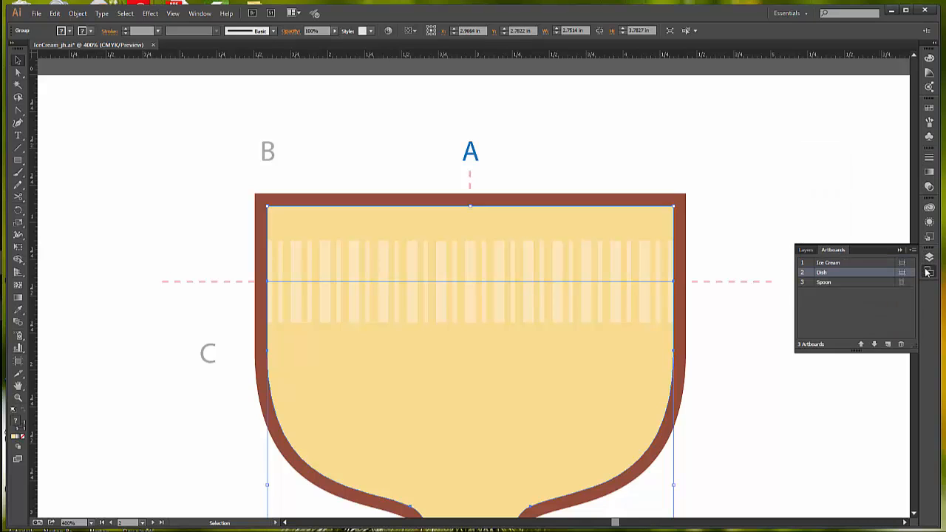
{"action": "double_click", "coordinate": [804, 283]}
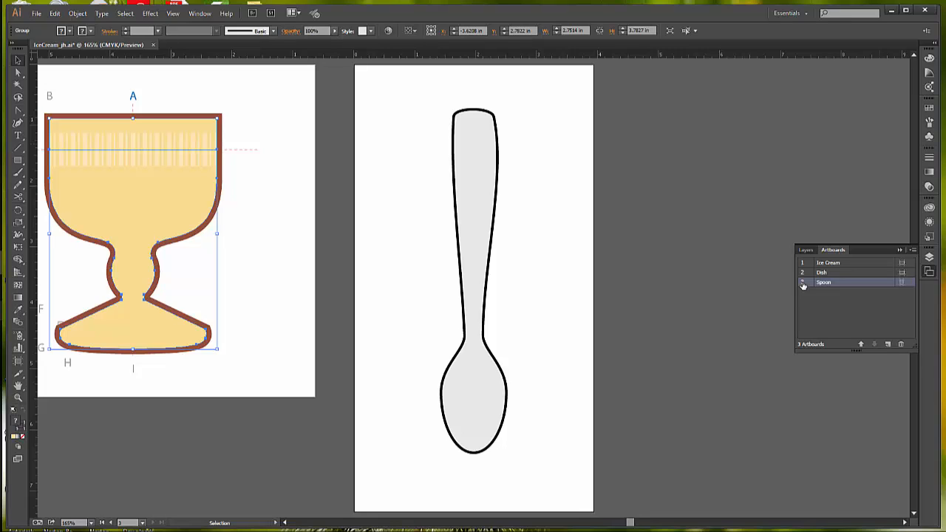
{"action": "left_click", "coordinate": [125, 13]}
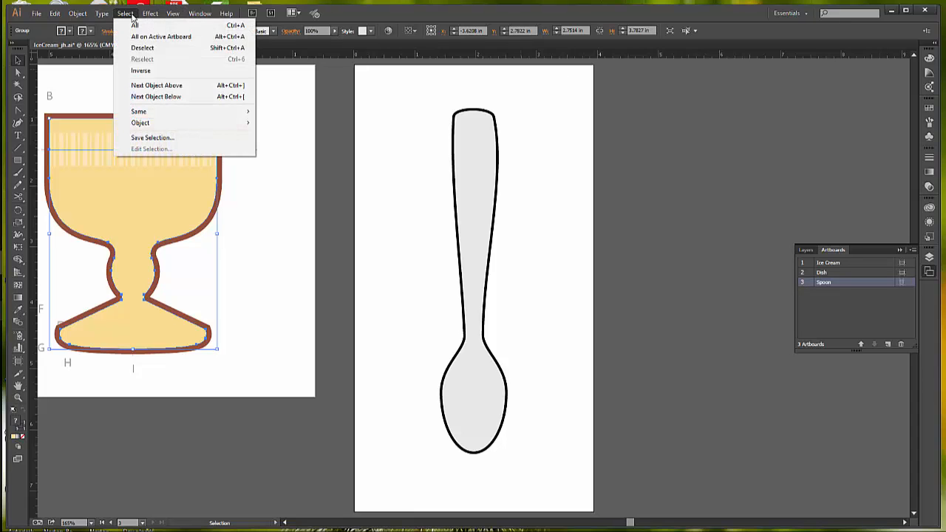
{"action": "left_click", "coordinate": [170, 36]}
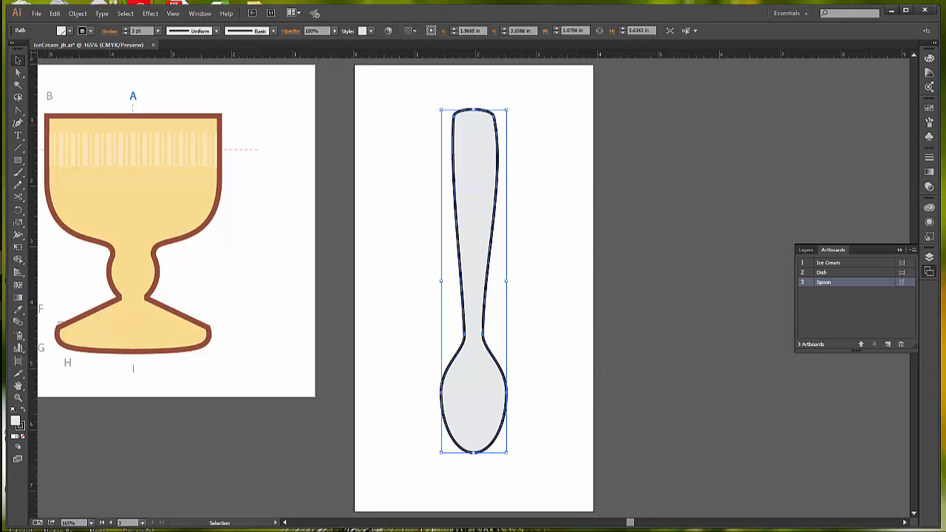
{"action": "left_click", "coordinate": [20, 198]}
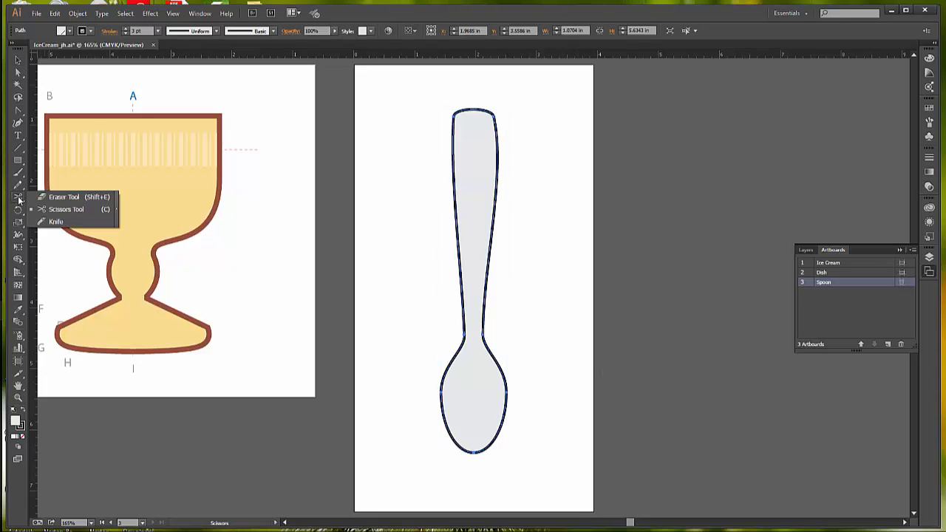
{"action": "left_click", "coordinate": [53, 222]}
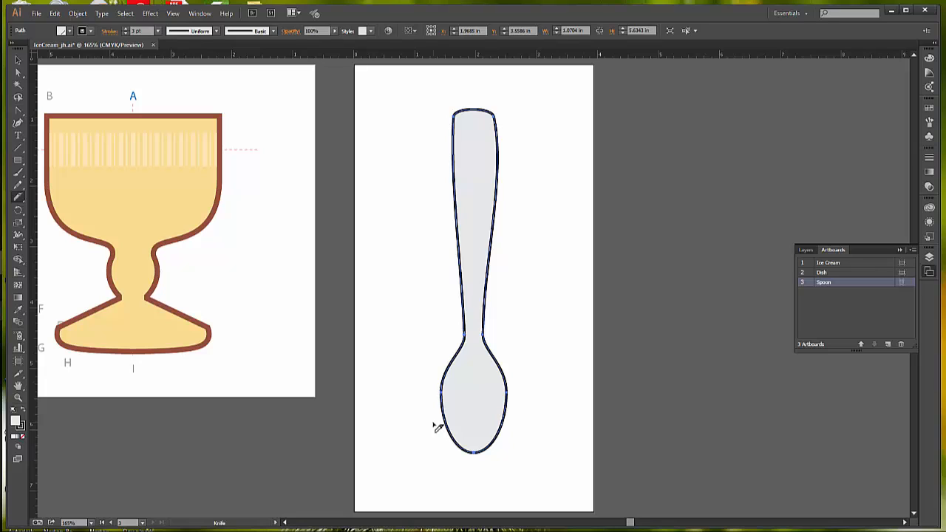
Step: Try several knife cuts across the lower part of the spoon bowl, undoing each one
{"action": "left_click_drag", "start_coordinate": [449, 427], "coordinate": [526, 425]}
{"action": "left_click_drag", "start_coordinate": [527, 426], "coordinate": [526, 426]}
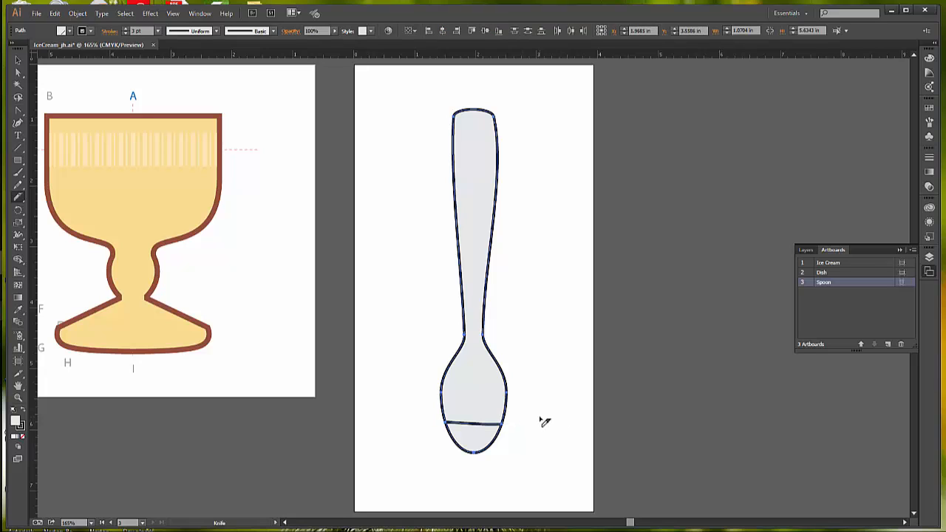
{"action": "key", "text": "ctrl+z"}
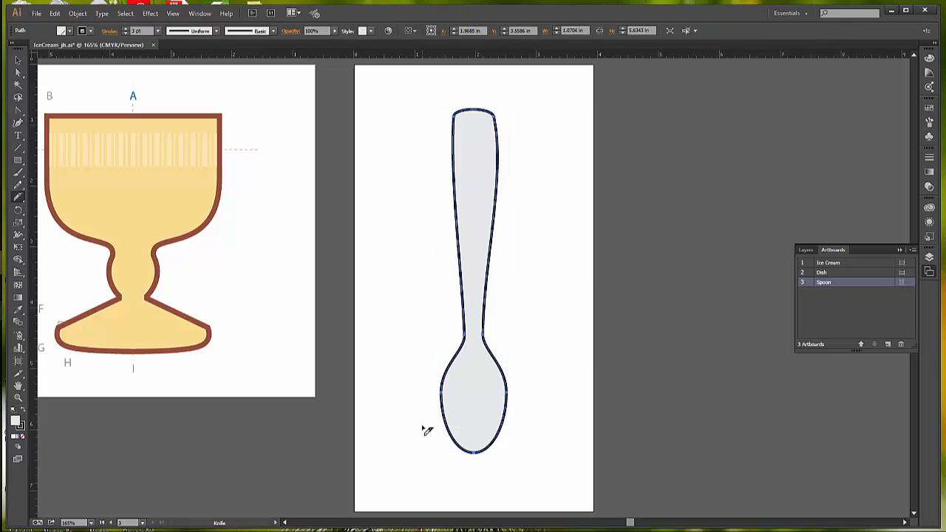
{"action": "left_click_drag", "start_coordinate": [424, 426], "coordinate": [542, 430]}
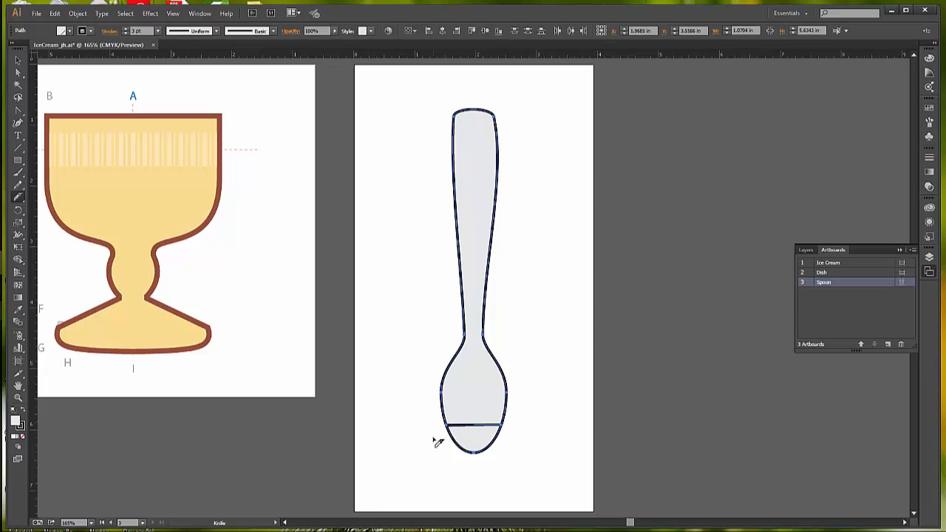
{"action": "key", "text": "ctrl+z"}
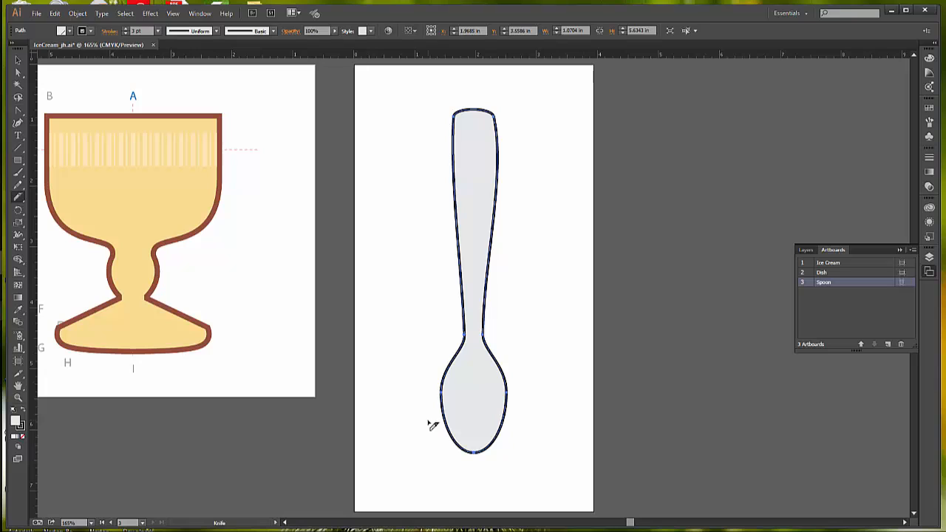
{"action": "left_click_drag", "start_coordinate": [428, 420], "coordinate": [549, 425]}
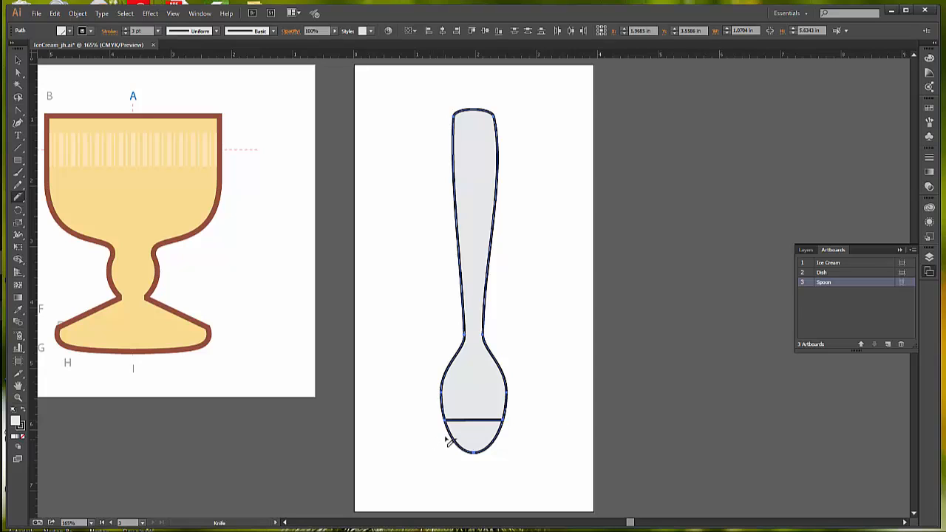
{"action": "key", "text": "ctrl+z"}
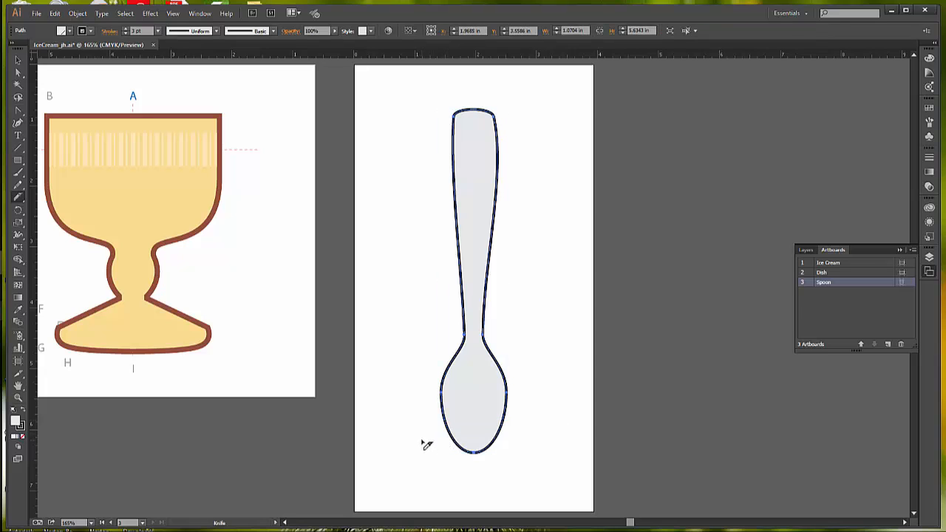
Step: Cut the spoon with a straight horizontal Knife stroke close to the tip of its bowl
{"action": "left_click_drag", "start_coordinate": [425, 443], "coordinate": [556, 410]}
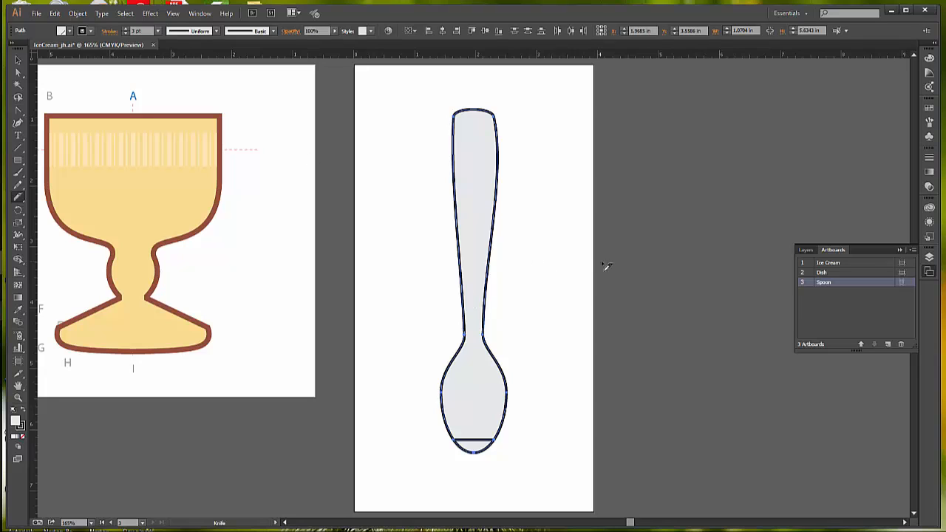
{"action": "key", "text": "v"}
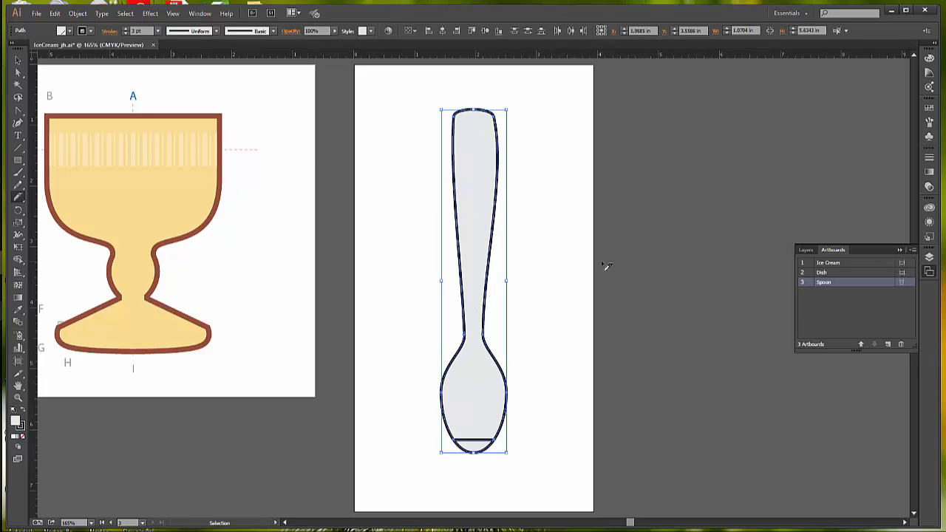
{"action": "key", "text": "ctrl+z"}
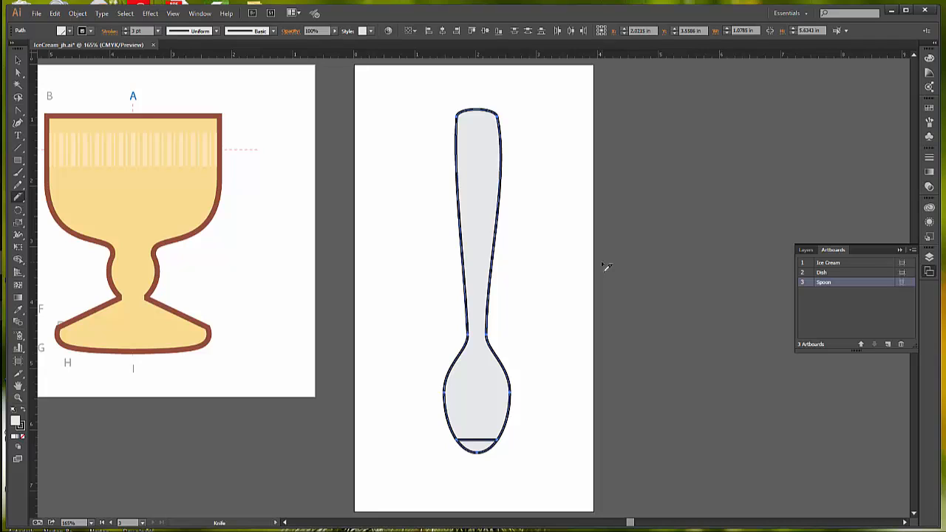
{"action": "key", "text": "ctrl+shift+z"}
{"action": "key", "text": "ctrl+z"}
{"action": "key", "text": "ctrl+shift+z"}
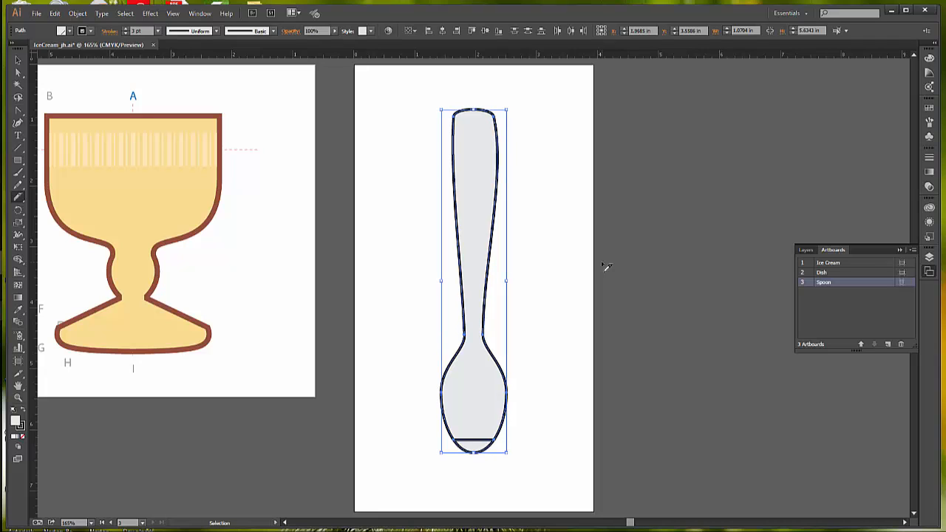
{"action": "key", "text": "ctrl+z"}
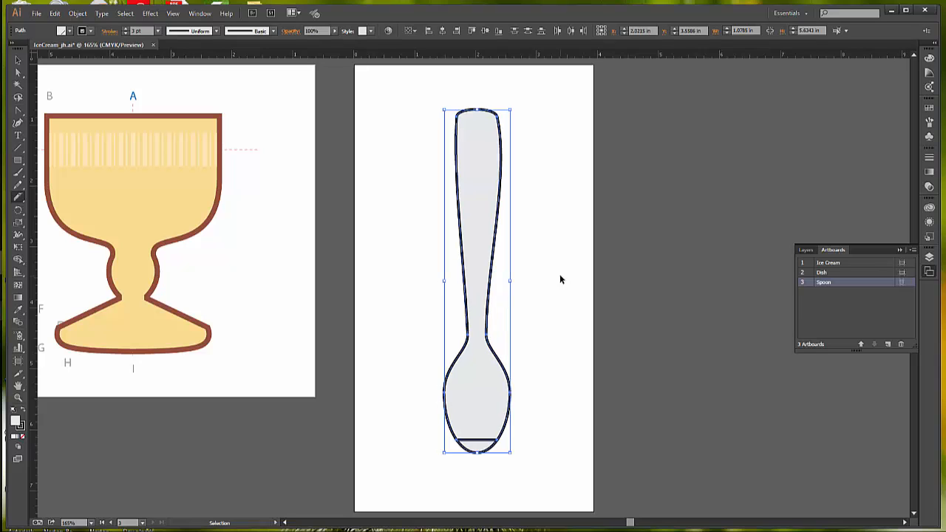
{"action": "key", "text": "ctrl"}
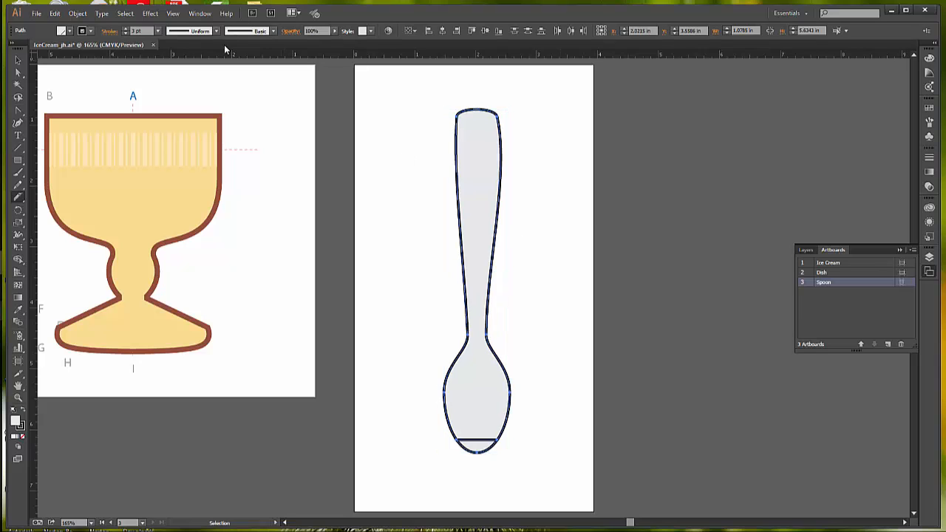
{"action": "key", "text": "ctrl"}
{"action": "key", "text": "ctrl+shift+z"}
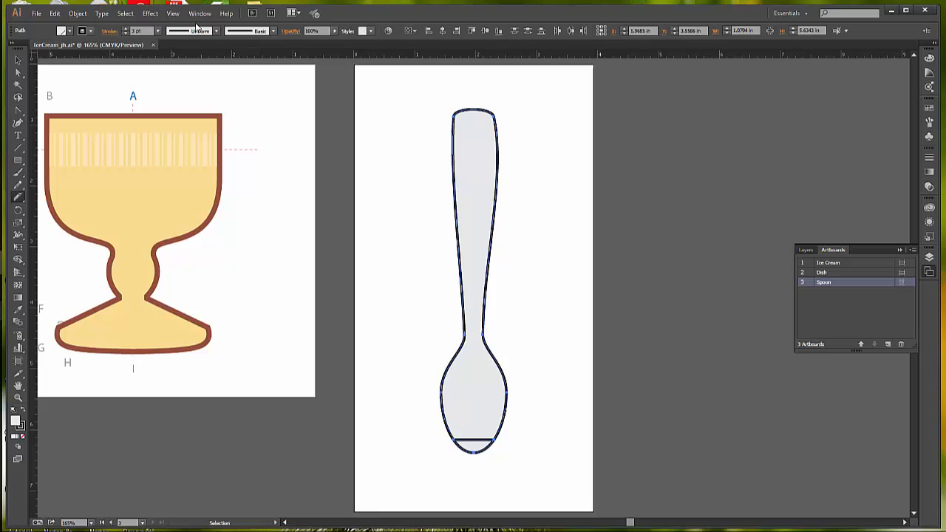
Step: Deselect the artwork and move the cut-off bowl tip straight down about 0.11 in, away from the rest of the spoon
{"action": "left_click", "coordinate": [125, 13]}
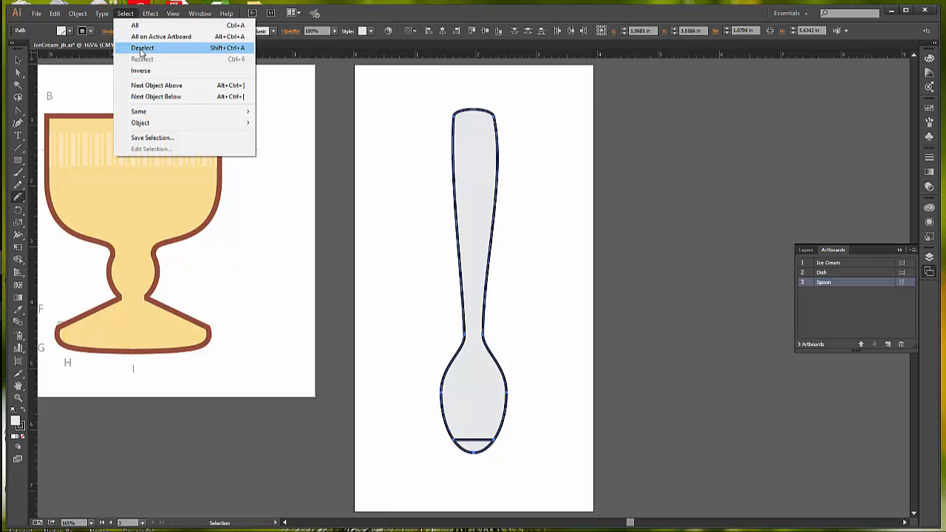
{"action": "left_click", "coordinate": [140, 46]}
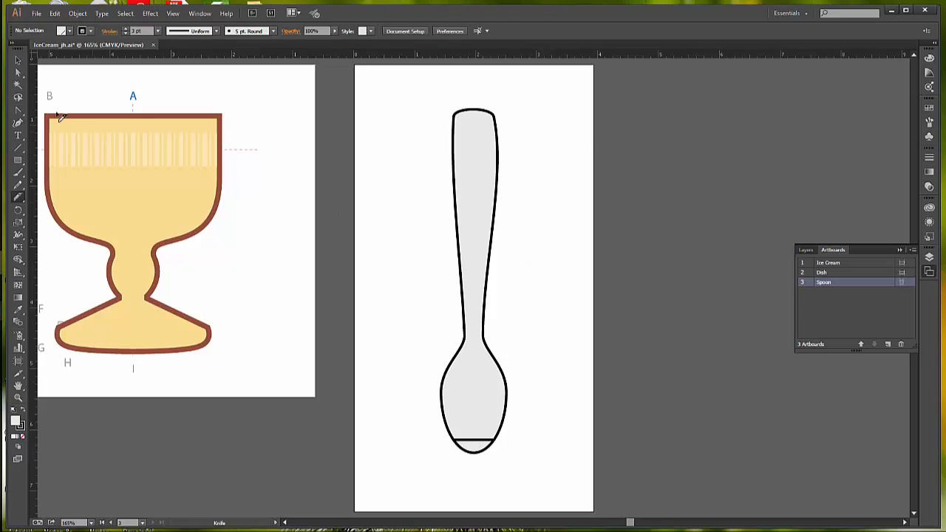
{"action": "left_click", "coordinate": [19, 59]}
{"action": "left_click", "coordinate": [473, 335]}
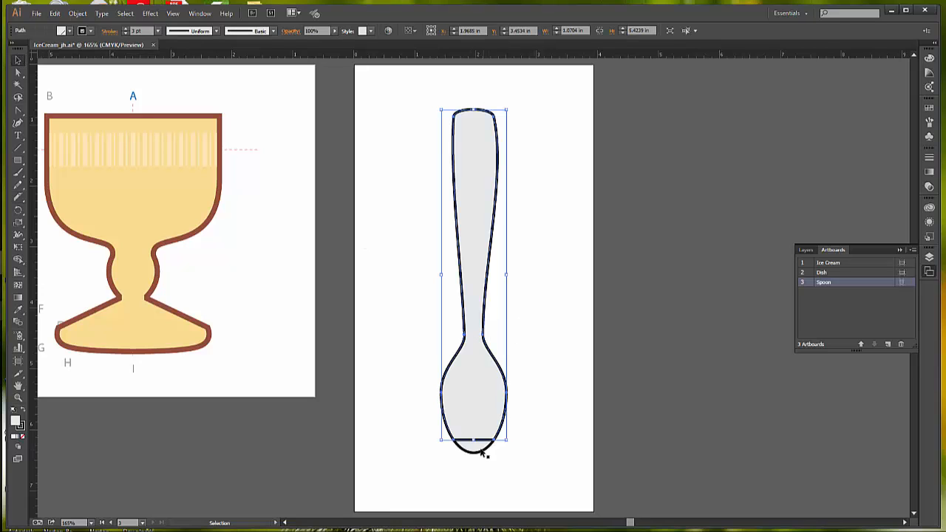
{"action": "left_click", "coordinate": [478, 449]}
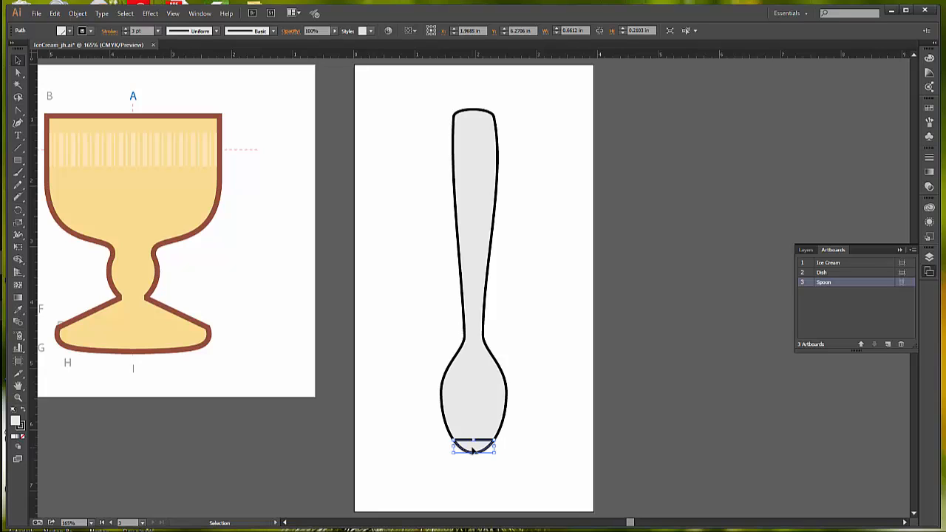
{"action": "left_click_drag", "start_coordinate": [474, 448], "coordinate": [474, 453]}
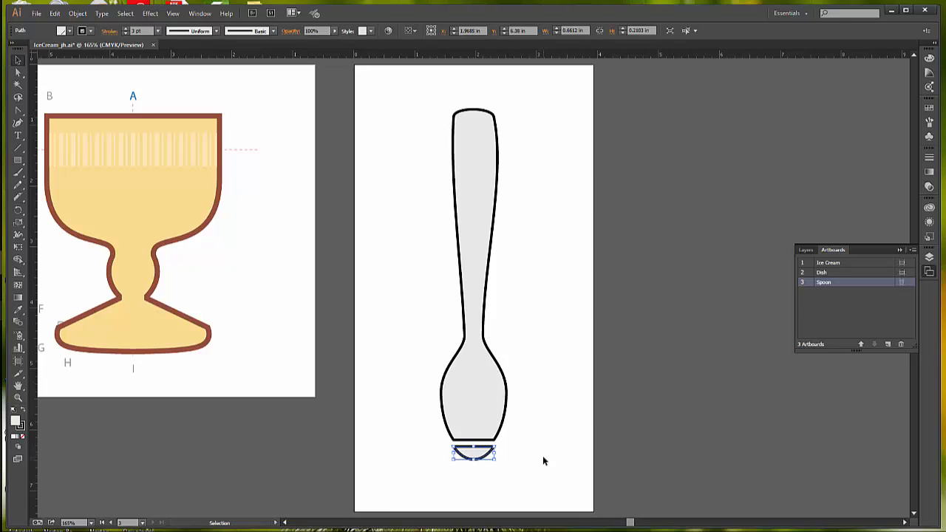
Step: Rotate all the artwork on the Spoon artboard by -45°, including the separated bowl tip
{"action": "left_click", "coordinate": [126, 14]}
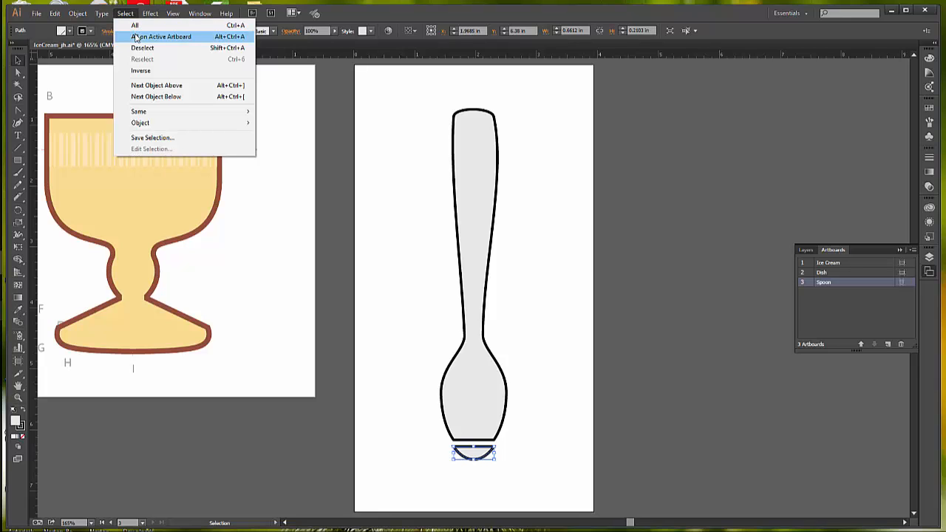
{"action": "left_click", "coordinate": [135, 37]}
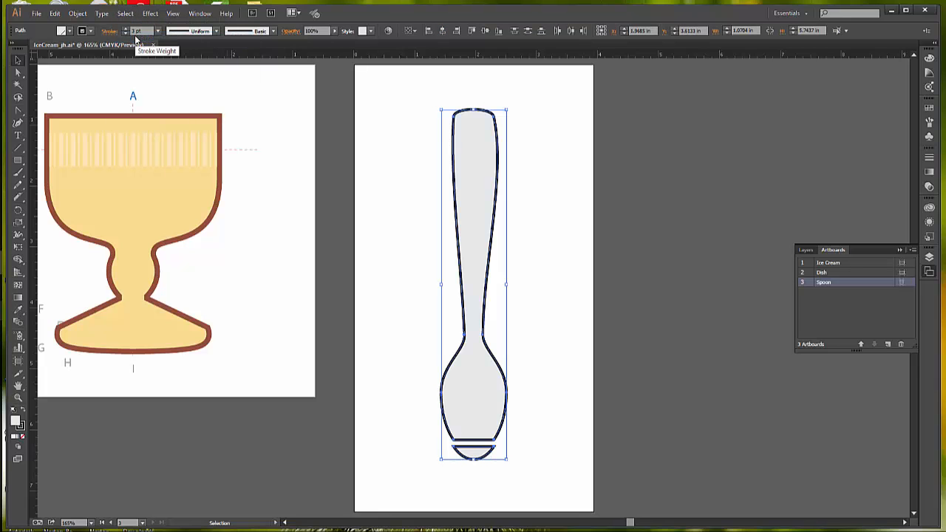
{"action": "left_click", "coordinate": [78, 13]}
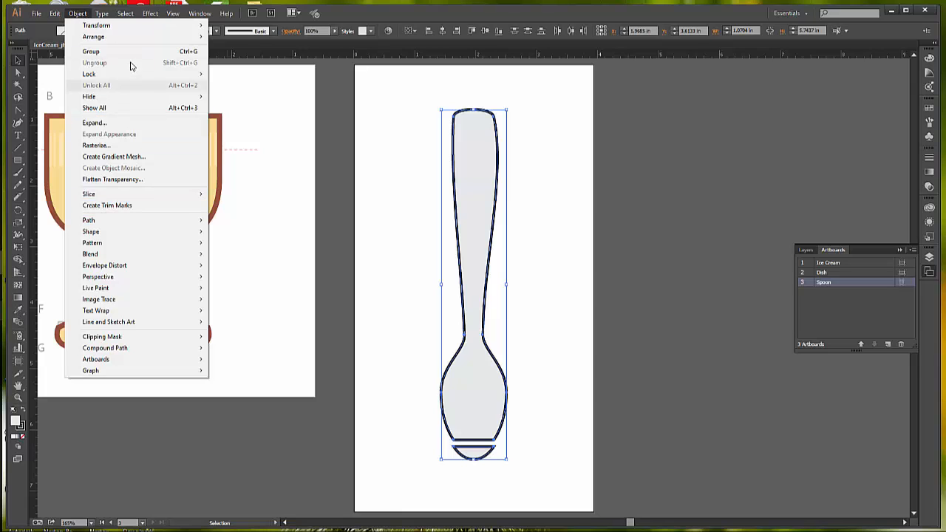
{"action": "mouse_move", "coordinate": [137, 28]}
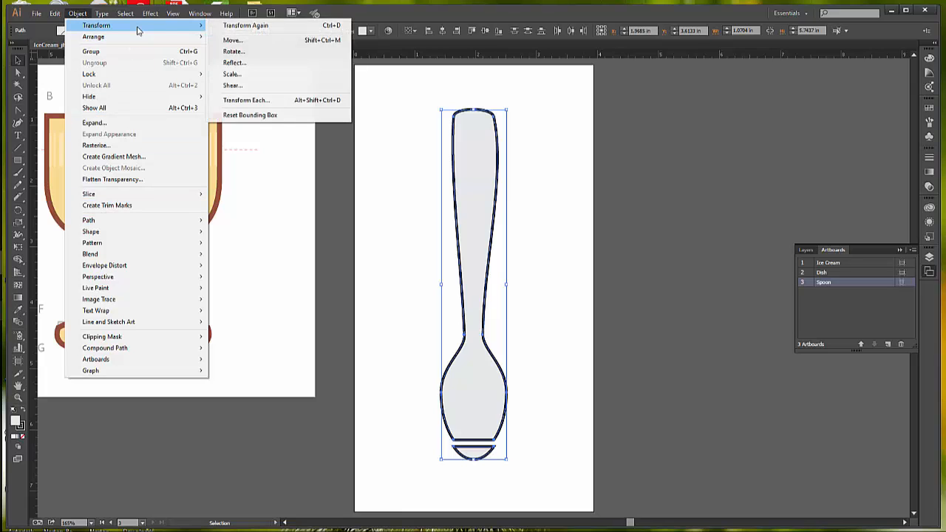
{"action": "left_click", "coordinate": [242, 51]}
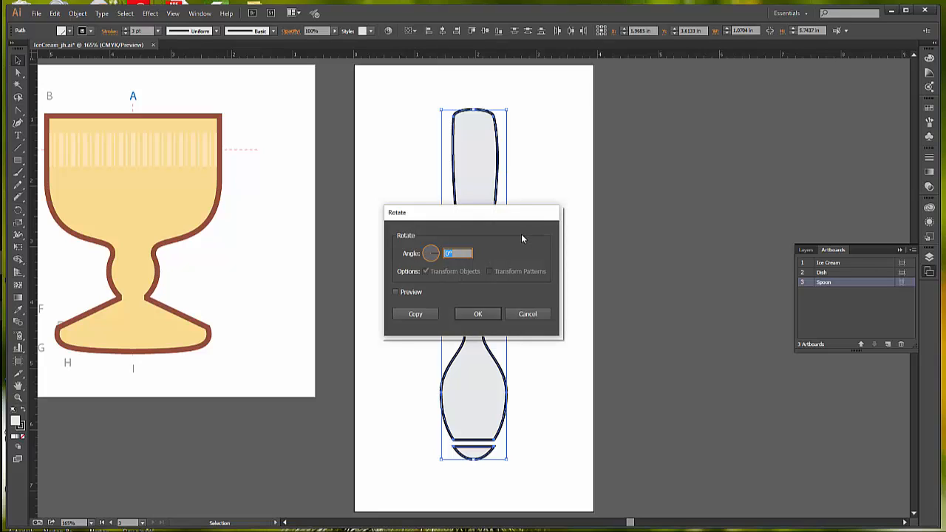
{"action": "type", "text": "-45"}
{"action": "key", "text": "Return"}
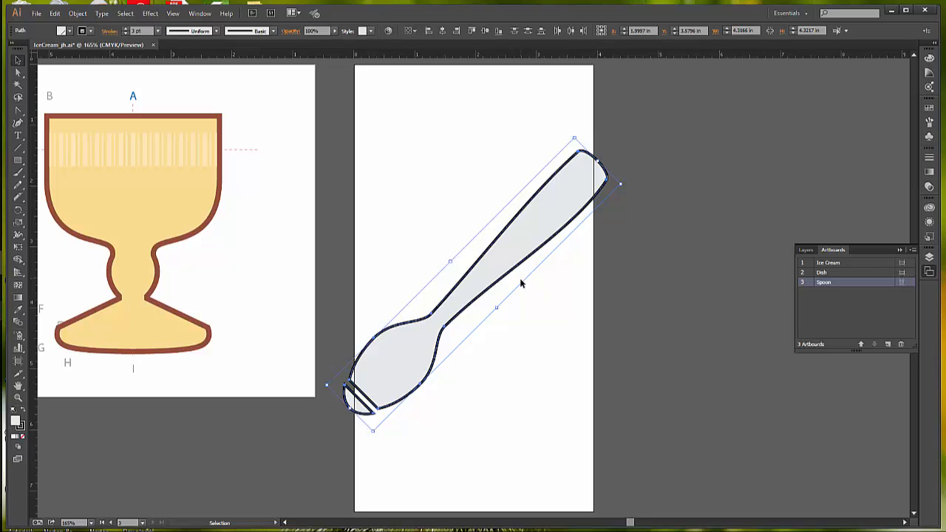
Step: Move the rotated spoon onto the Ice Cream artboard diagonally across the ice cream outline, and bring it to the front
{"action": "left_click_drag", "start_coordinate": [490, 274], "coordinate": [272, 372]}
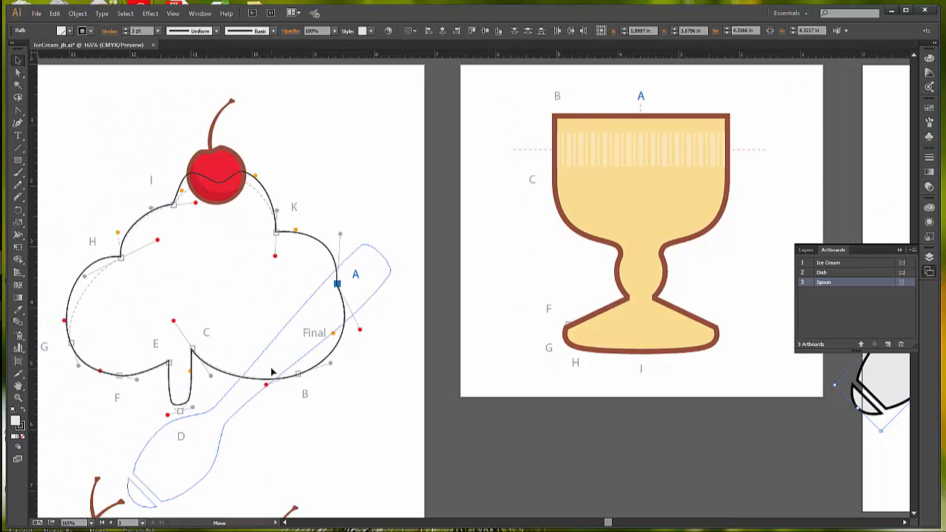
{"action": "left_click_drag", "start_coordinate": [272, 372], "coordinate": [242, 220]}
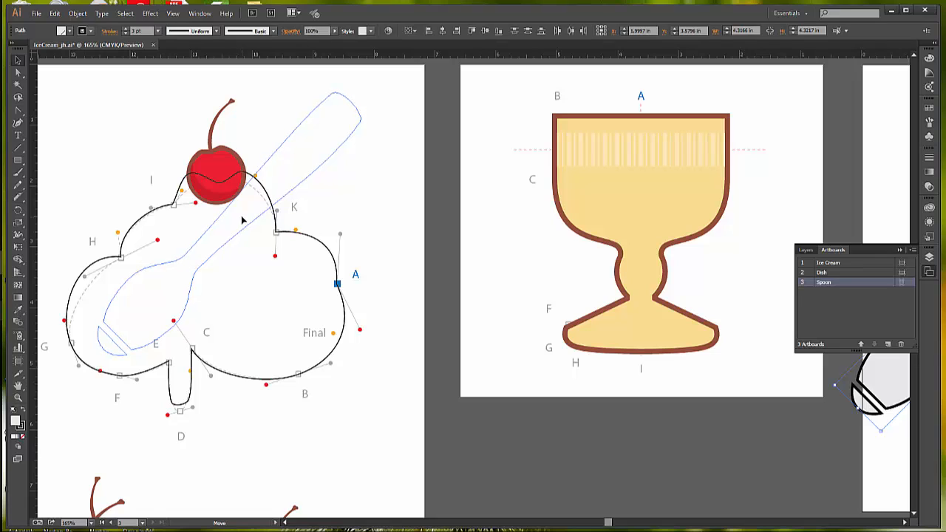
{"action": "left_click_drag", "start_coordinate": [242, 220], "coordinate": [241, 221]}
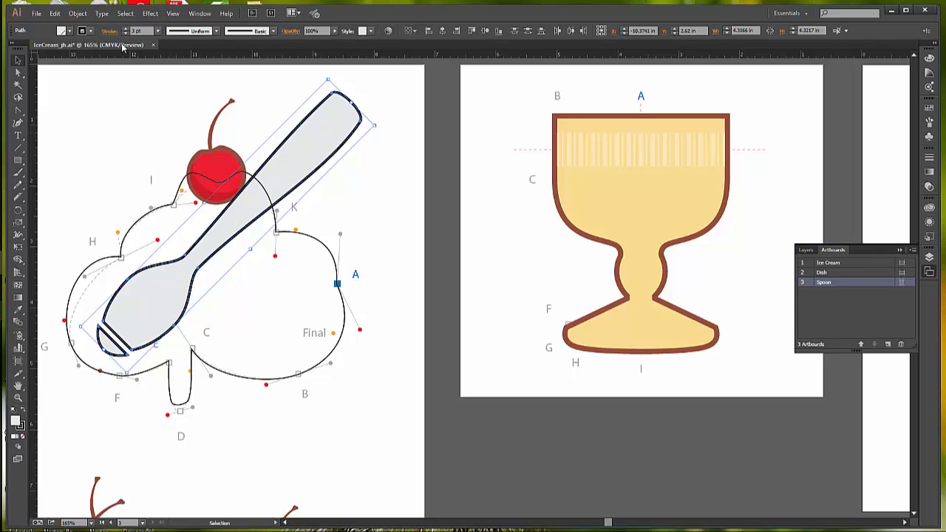
{"action": "left_click", "coordinate": [78, 14]}
{"action": "mouse_move", "coordinate": [93, 36]}
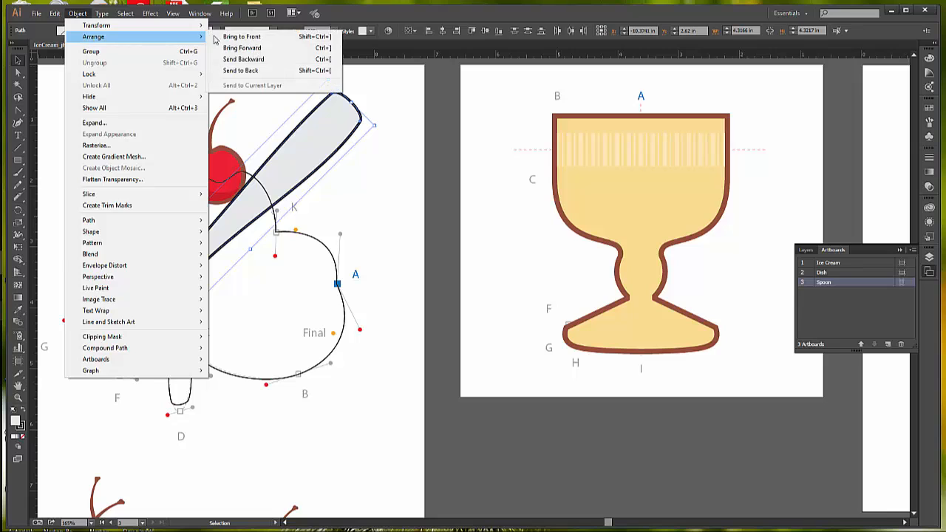
{"action": "left_click", "coordinate": [219, 37]}
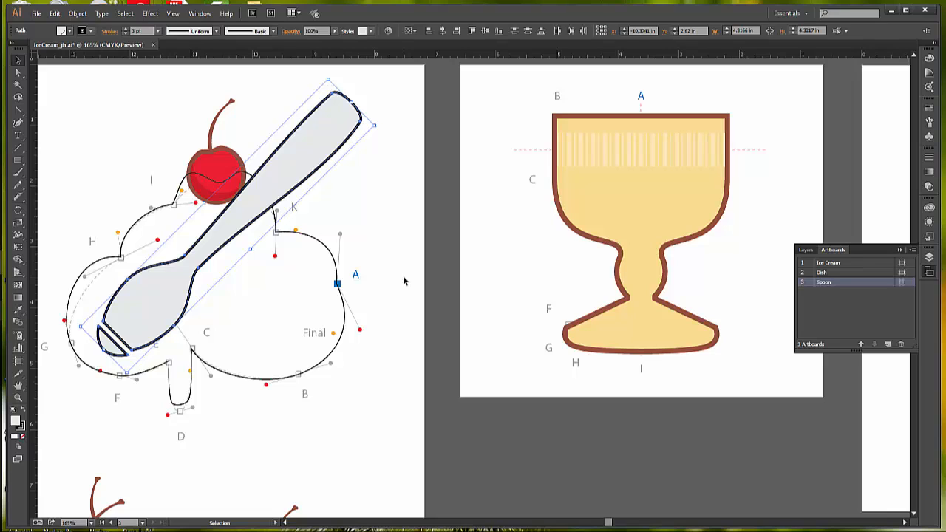
Step: Move the dish group onto the Ice Cream artboard, centred beneath the ice cream between the cherries, and send it to the back
{"action": "left_click", "coordinate": [655, 249]}
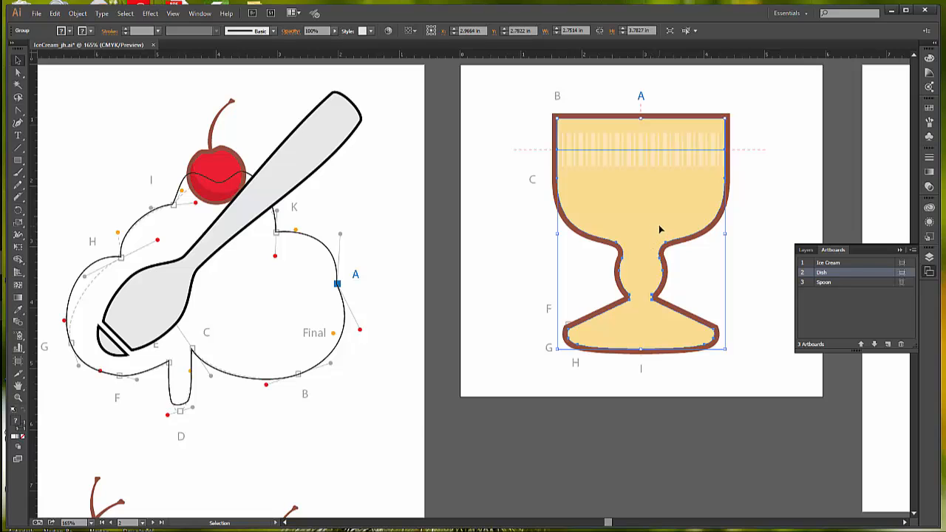
{"action": "left_click_drag", "start_coordinate": [659, 225], "coordinate": [241, 409]}
{"action": "left_click_drag", "start_coordinate": [229, 435], "coordinate": [230, 463]}
{"action": "scroll", "coordinate": [365, 433], "scroll_direction": "down", "scroll_amount": 2}
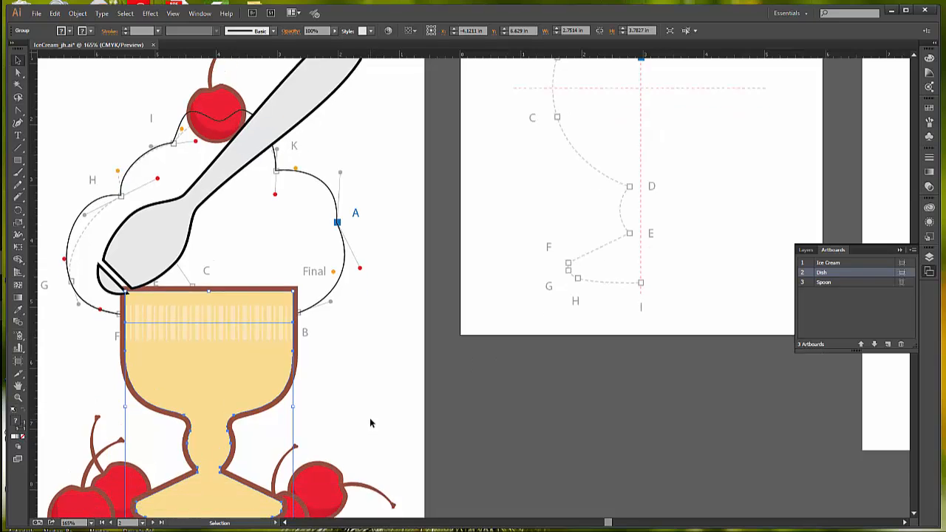
{"action": "scroll", "coordinate": [371, 422], "scroll_direction": "down", "scroll_amount": 2}
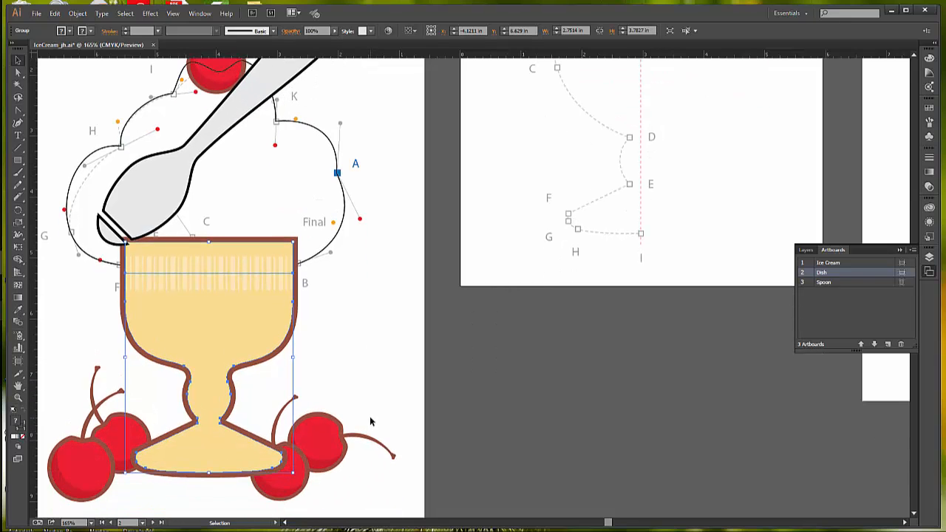
{"action": "left_click", "coordinate": [78, 13]}
{"action": "mouse_move", "coordinate": [102, 37]}
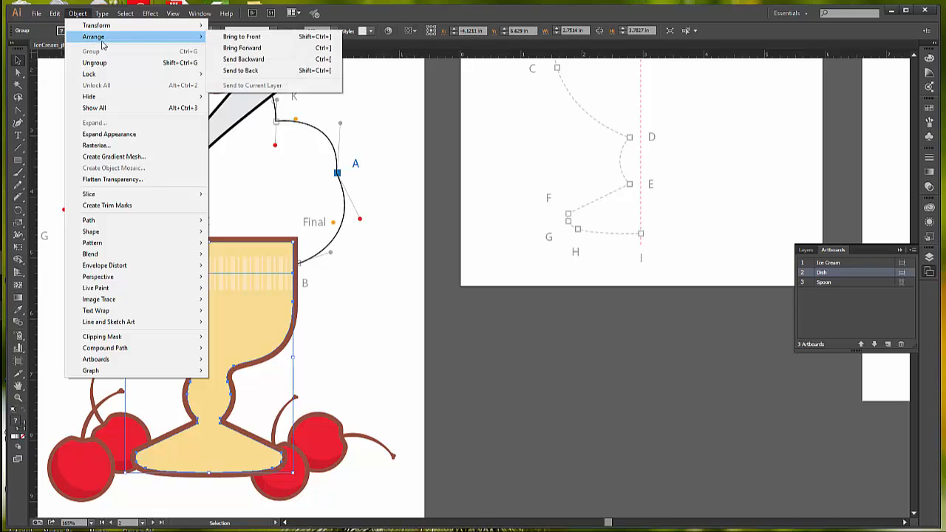
{"action": "left_click", "coordinate": [268, 71]}
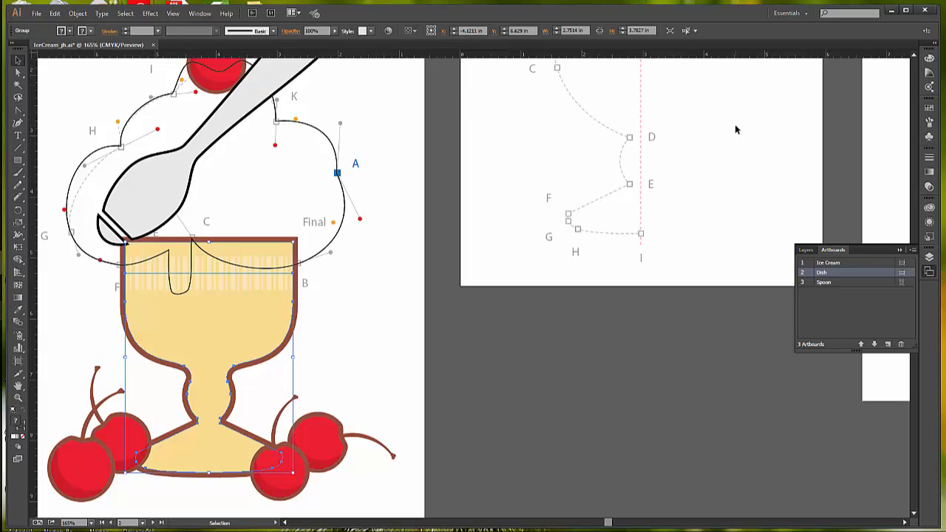
Step: Deselect the artwork, hide the template layer and show the background layer
{"action": "left_click", "coordinate": [806, 249]}
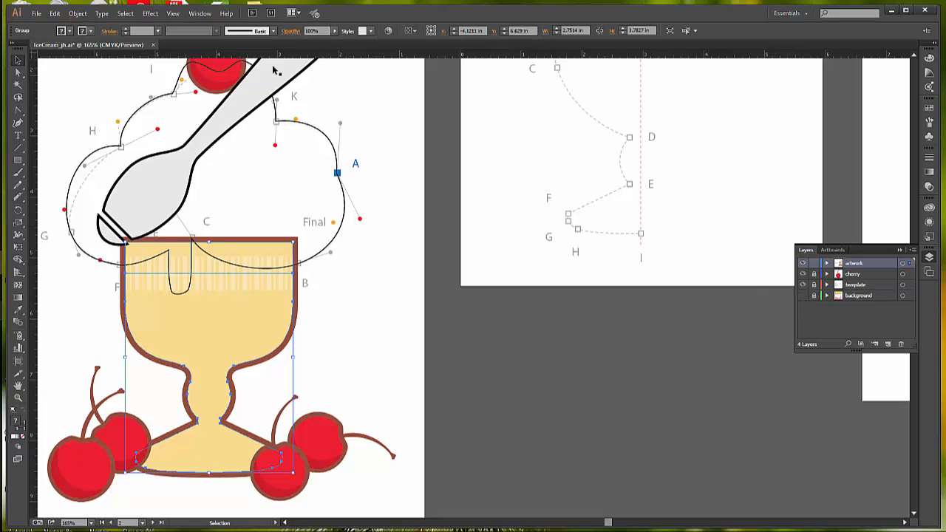
{"action": "left_click", "coordinate": [125, 13]}
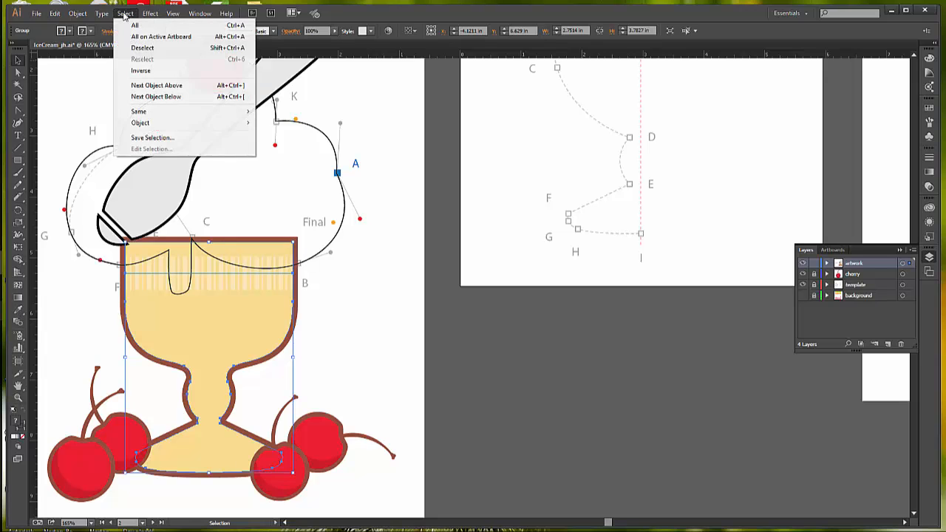
{"action": "left_click", "coordinate": [136, 47]}
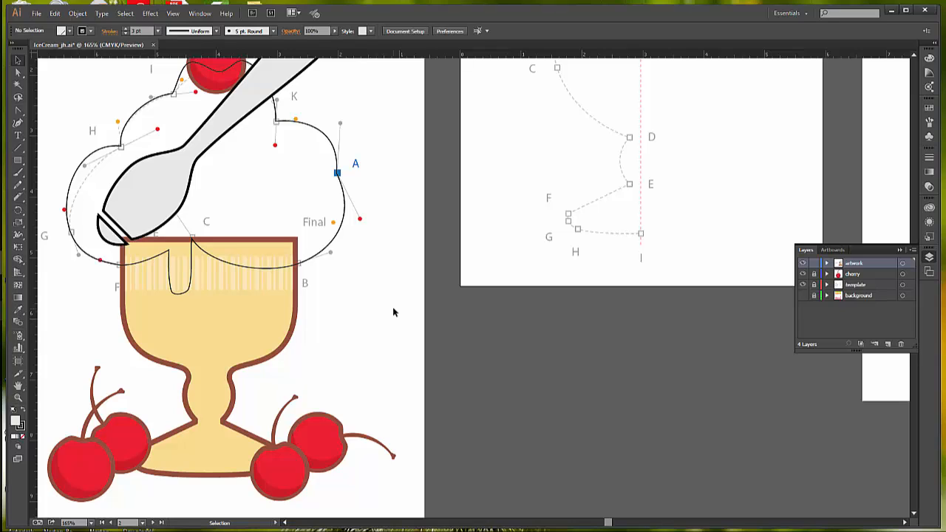
{"action": "left_click", "coordinate": [803, 285]}
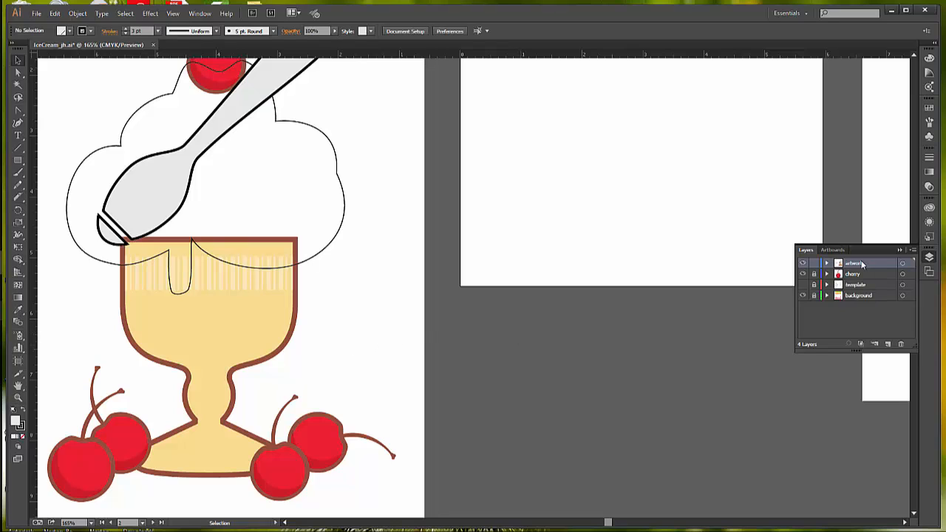
Step: On the Ice Cream artboard, set the stroke weight of the black horizontal line above the Cherry lettering to 50 pt
{"action": "left_click", "coordinate": [832, 250]}
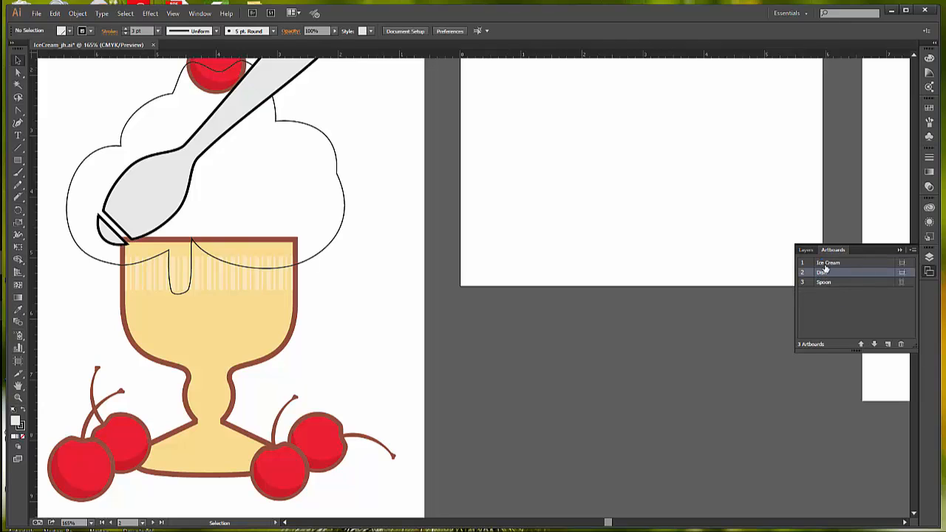
{"action": "double_click", "coordinate": [828, 264]}
{"action": "double_click", "coordinate": [803, 263]}
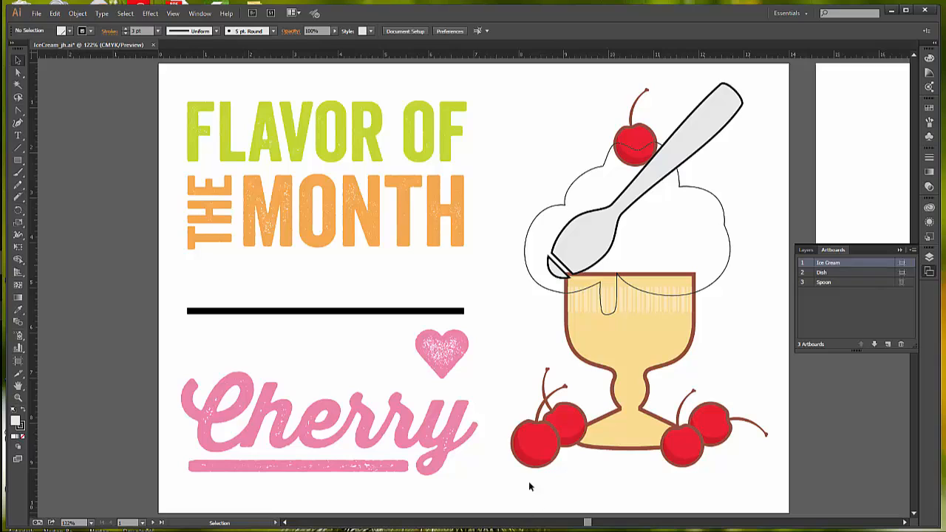
{"action": "left_click", "coordinate": [373, 314]}
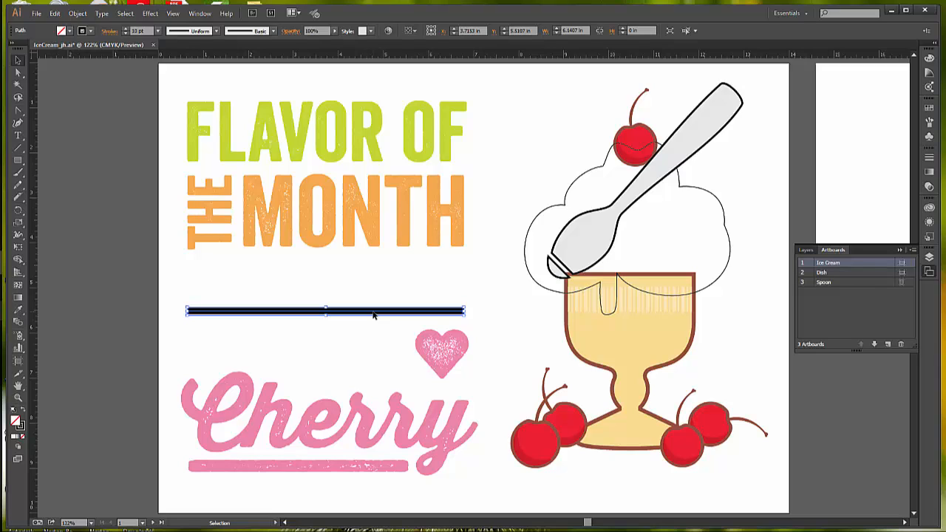
{"action": "left_click", "coordinate": [107, 32]}
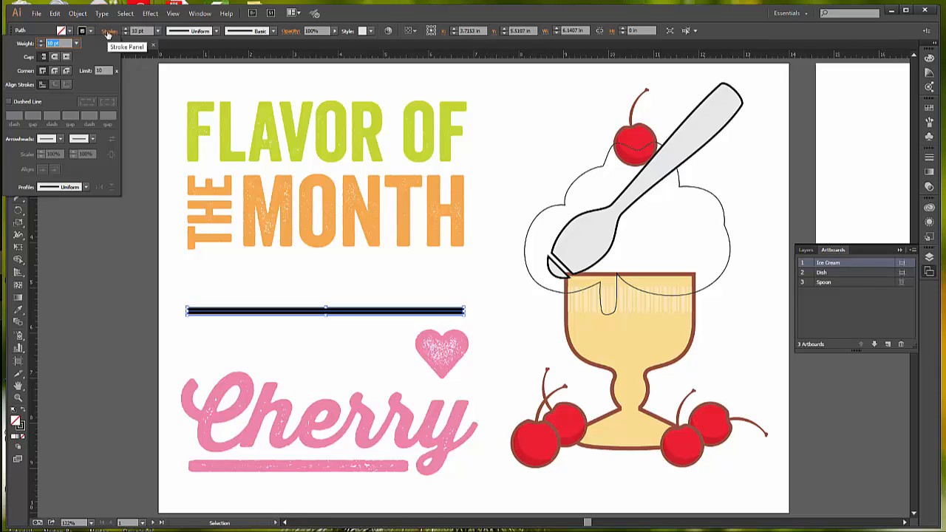
{"action": "left_click", "coordinate": [930, 158]}
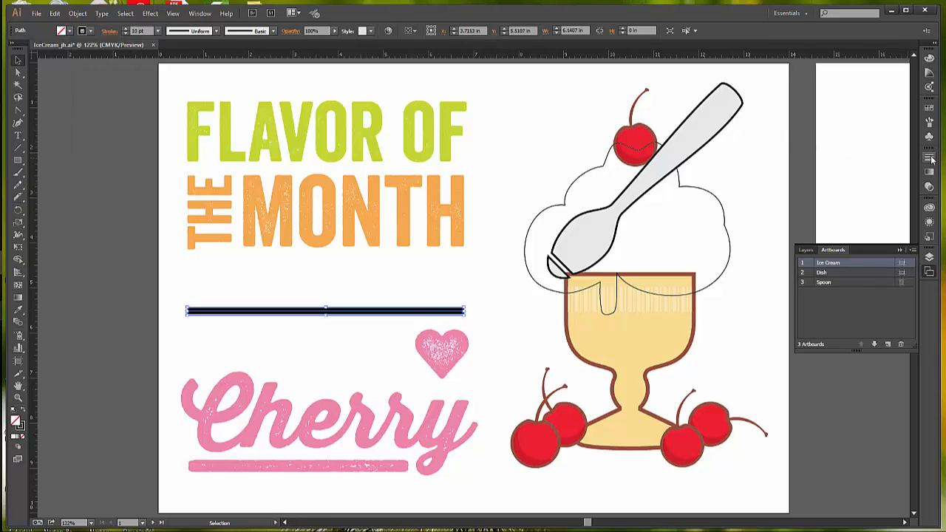
{"action": "left_click", "coordinate": [931, 159]}
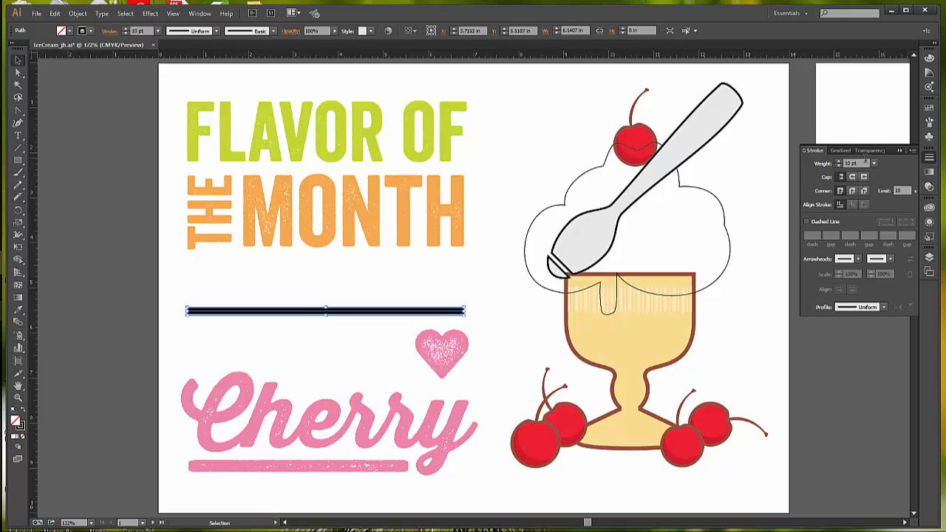
{"action": "left_click", "coordinate": [874, 164]}
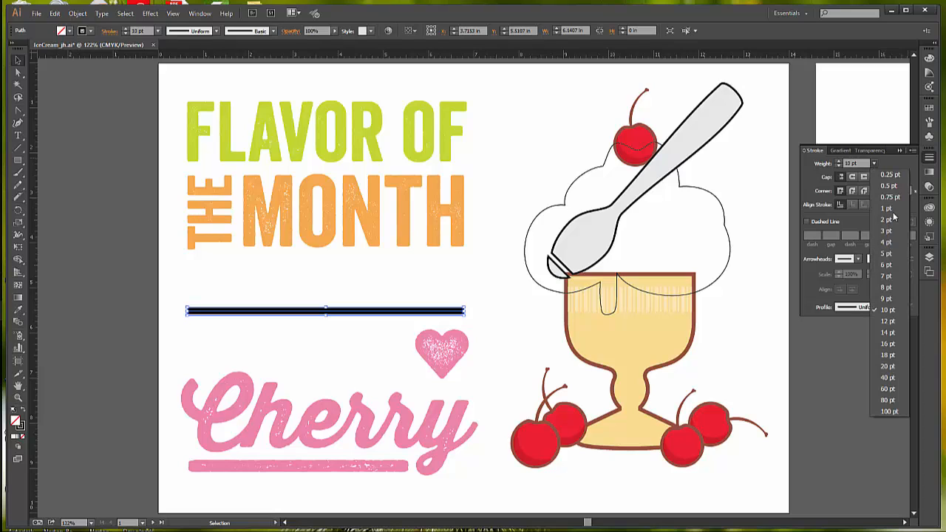
{"action": "left_click", "coordinate": [888, 378]}
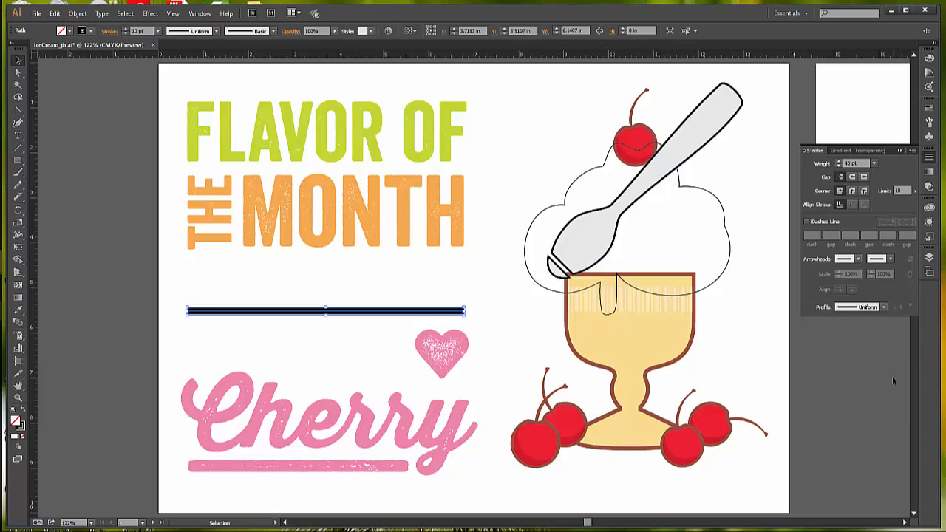
{"action": "left_click", "coordinate": [858, 164]}
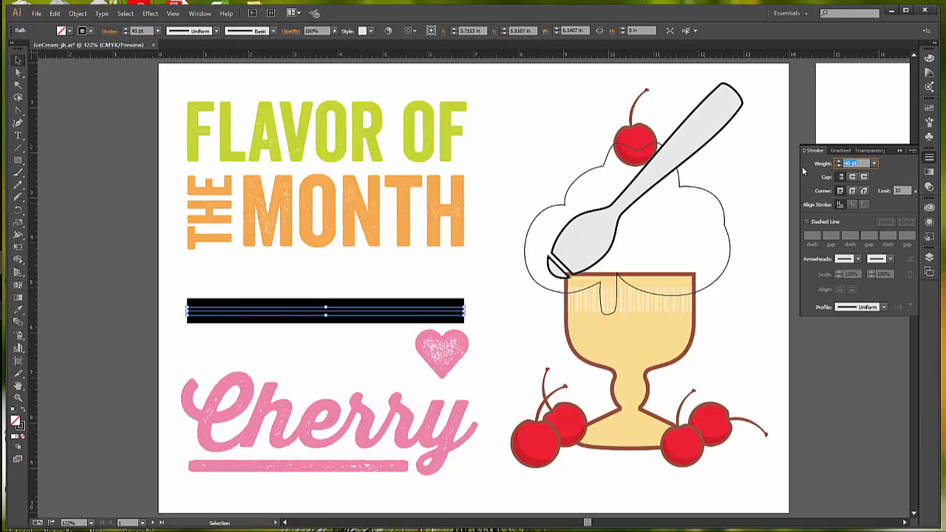
{"action": "type", "text": "50"}
{"action": "key", "text": "Return"}
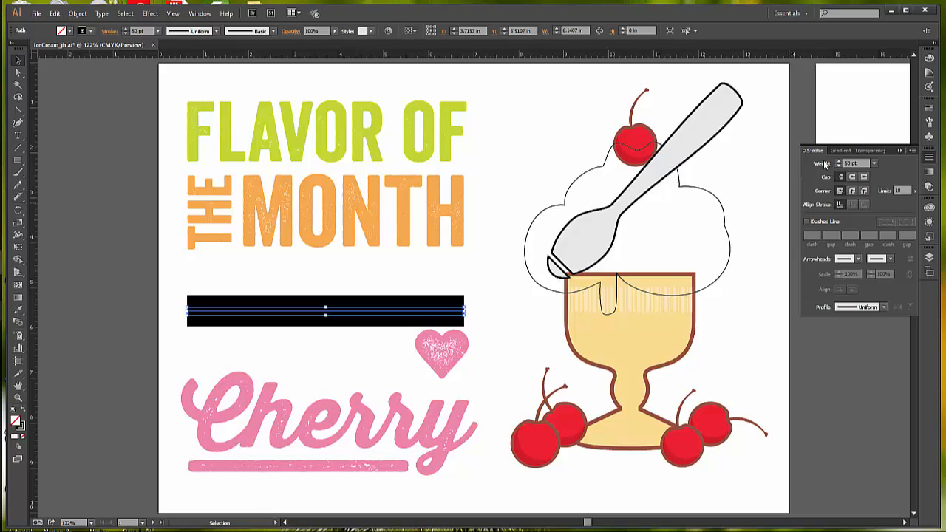
Step: Add the Arrow 20 arrowhead to the start of the black line and scale it to 30%
{"action": "left_click", "coordinate": [859, 258]}
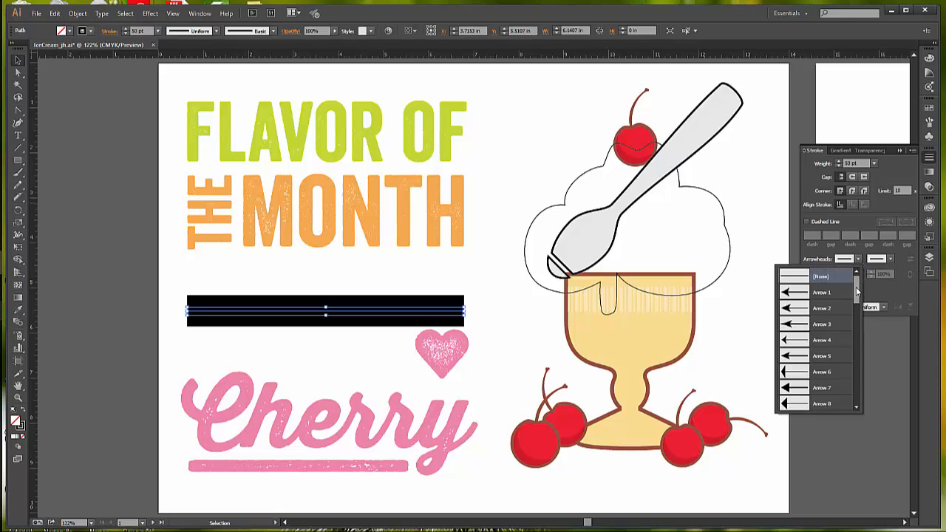
{"action": "left_click_drag", "start_coordinate": [855, 286], "coordinate": [857, 334]}
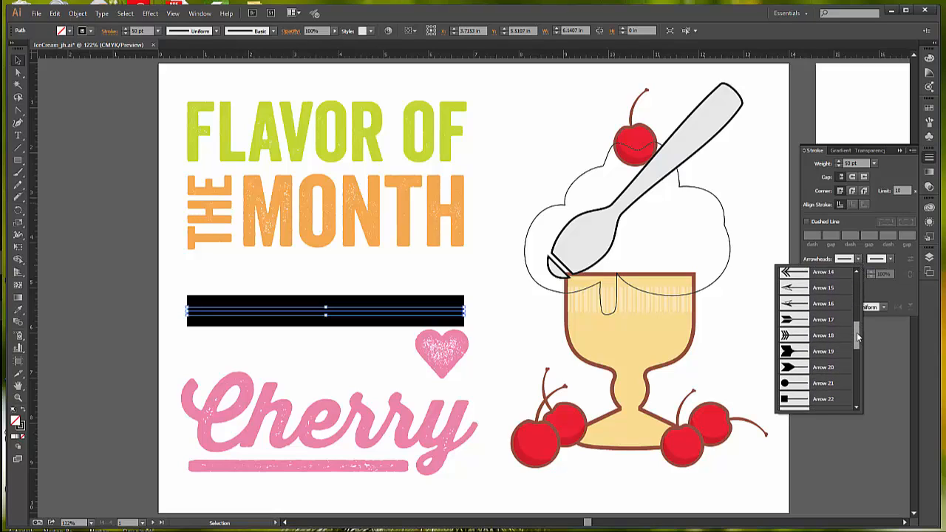
{"action": "left_click", "coordinate": [826, 366]}
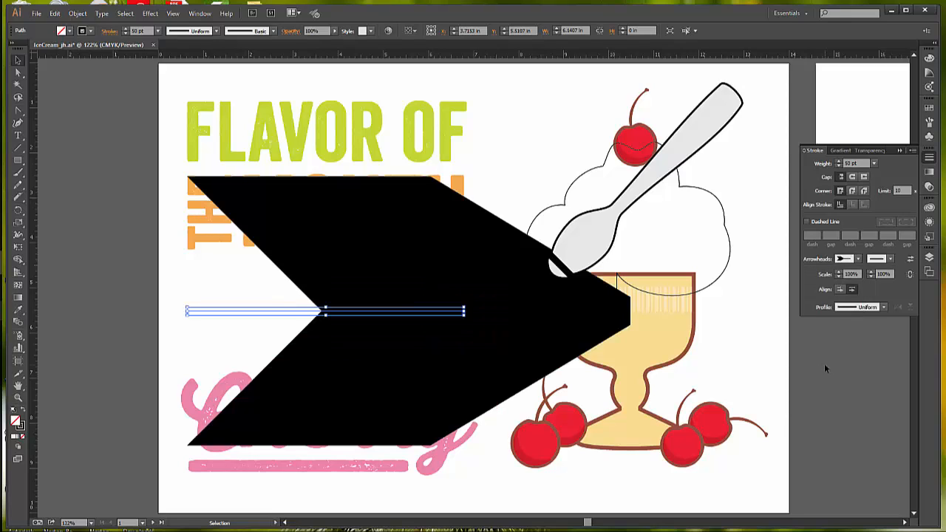
{"action": "left_click", "coordinate": [854, 274]}
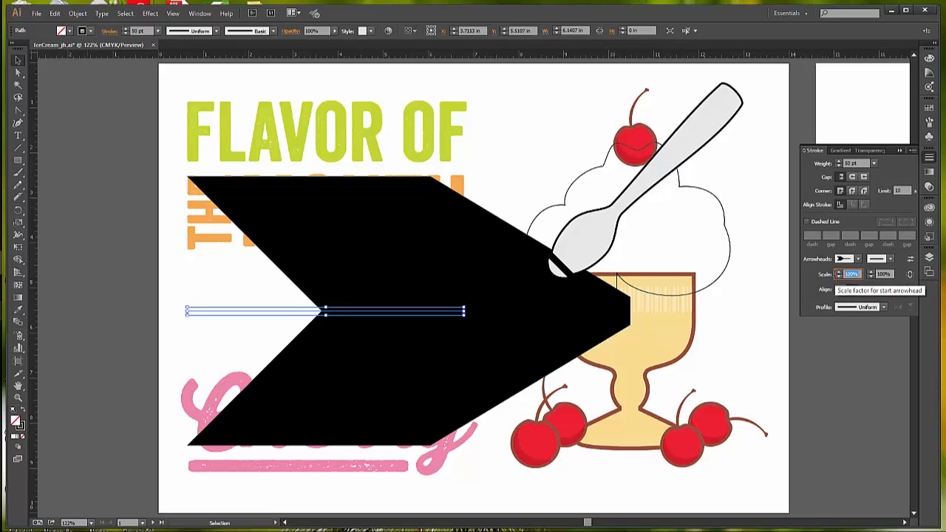
{"action": "type", "text": "30"}
{"action": "key", "text": "Return"}
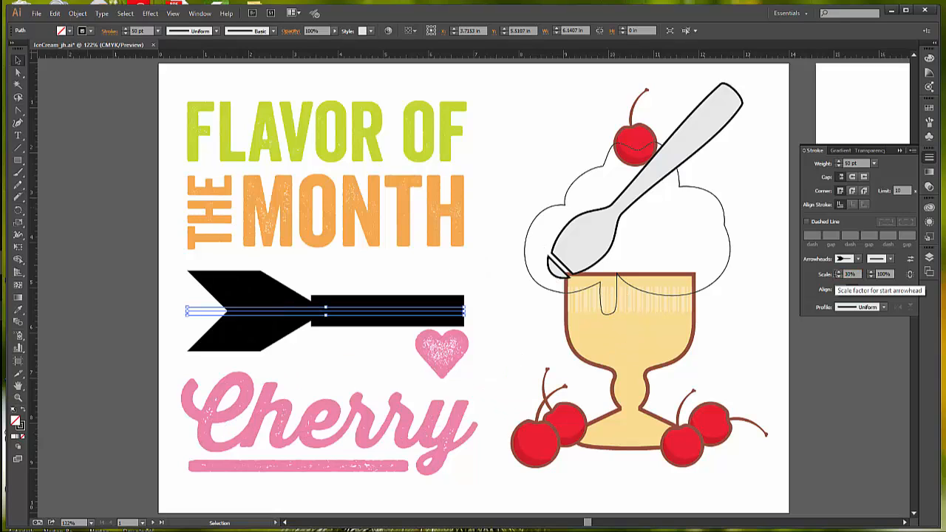
Step: Add the Arrow 35 pointing-hand arrowhead to the end of the black line at 40% scale, keeping the arrow tips at the path ends
{"action": "left_click", "coordinate": [891, 259]}
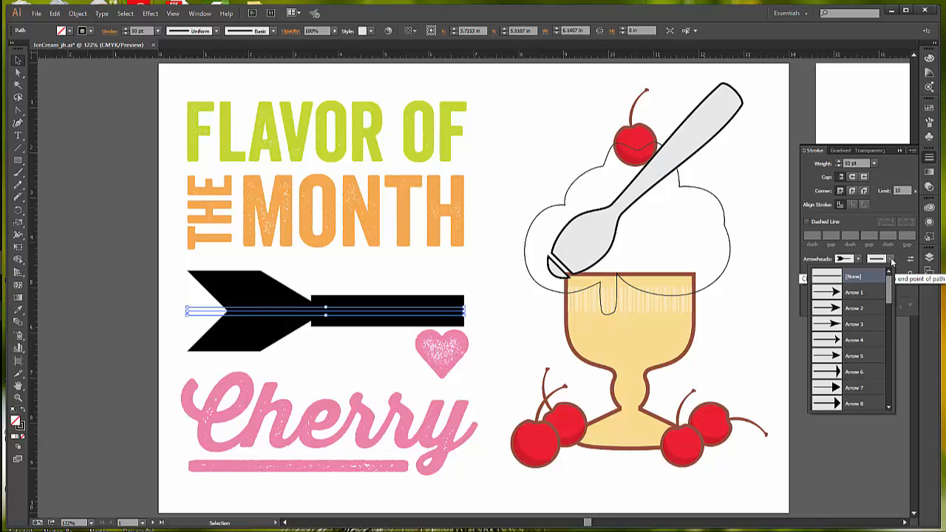
{"action": "left_click_drag", "start_coordinate": [889, 290], "coordinate": [889, 383]}
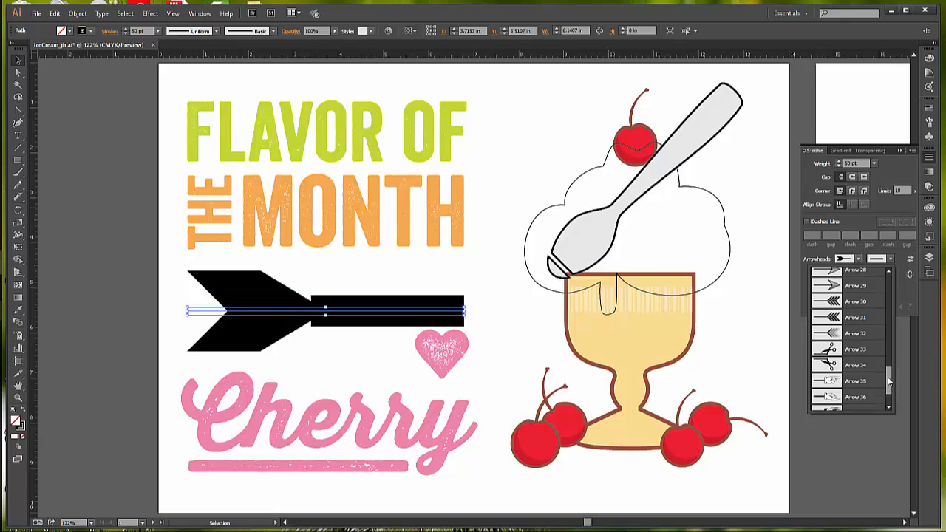
{"action": "left_click", "coordinate": [863, 381]}
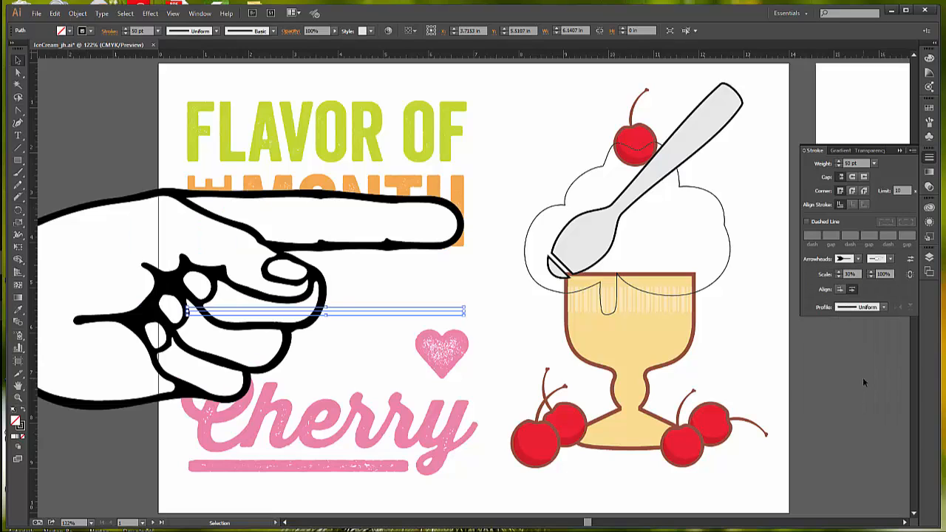
{"action": "left_click", "coordinate": [884, 273]}
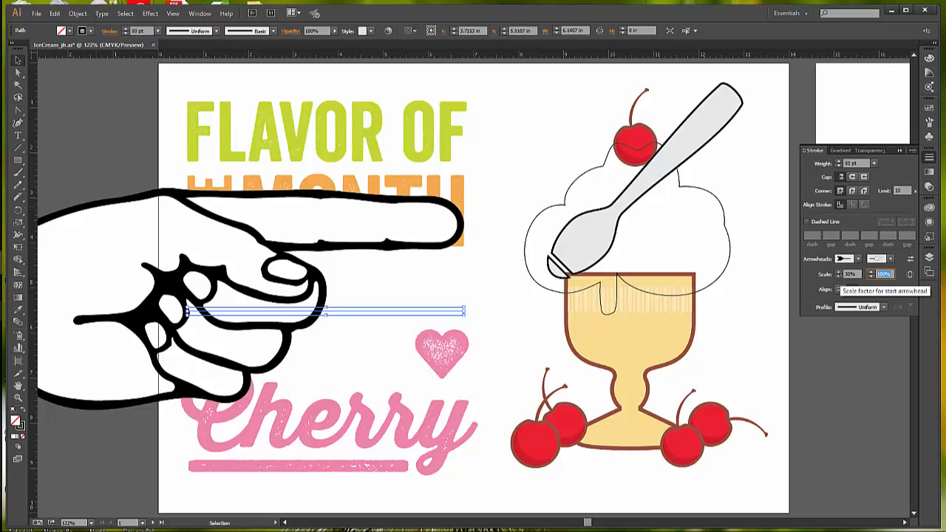
{"action": "type", "text": "40"}
{"action": "key", "text": "Return"}
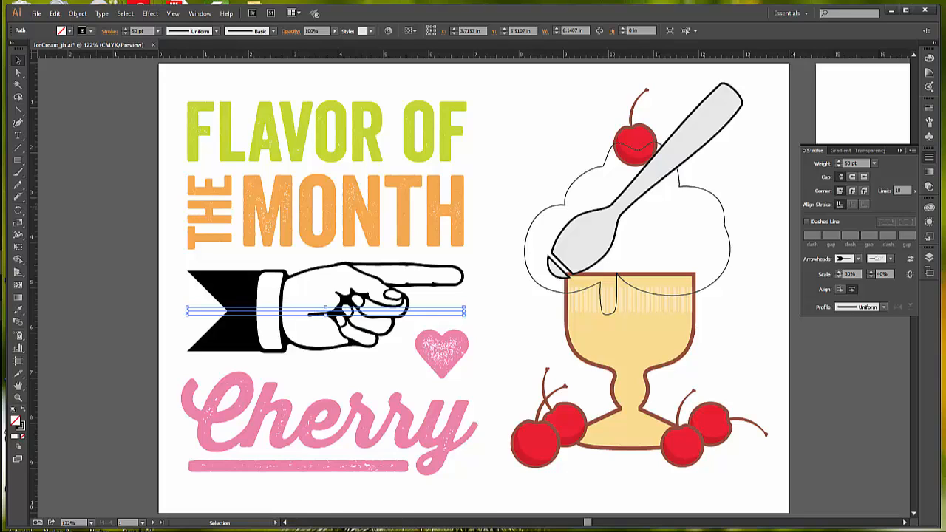
{"action": "left_click", "coordinate": [840, 291]}
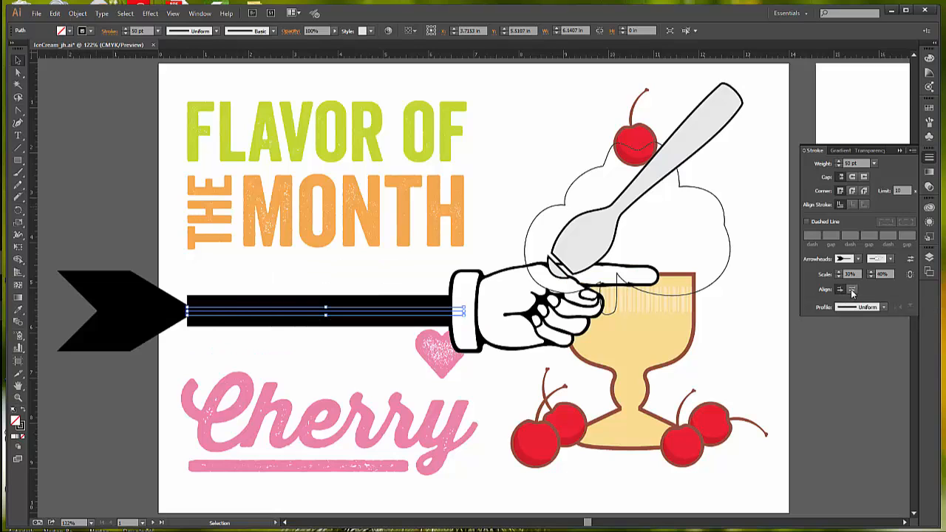
{"action": "left_click", "coordinate": [852, 290]}
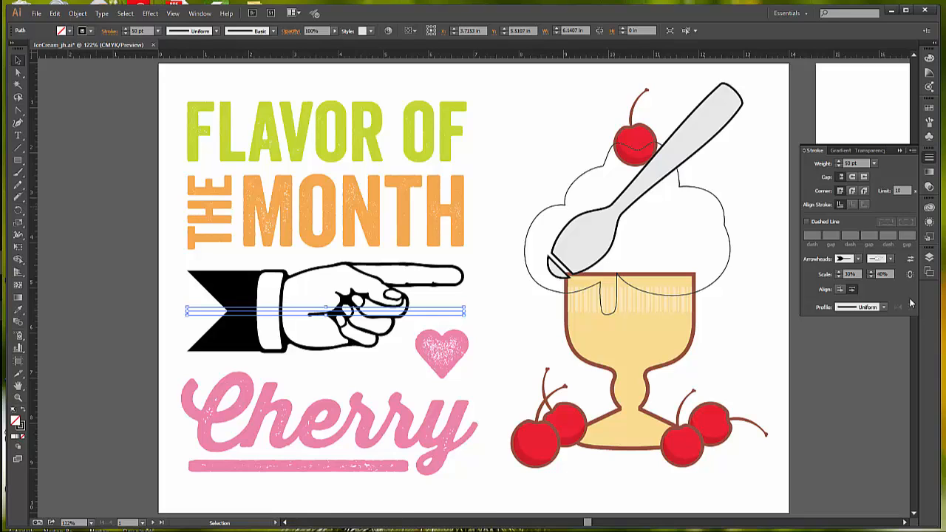
Step: Recolor the pointing-hand line's stroke with the brown cup stroke swatch
{"action": "left_click", "coordinate": [91, 31]}
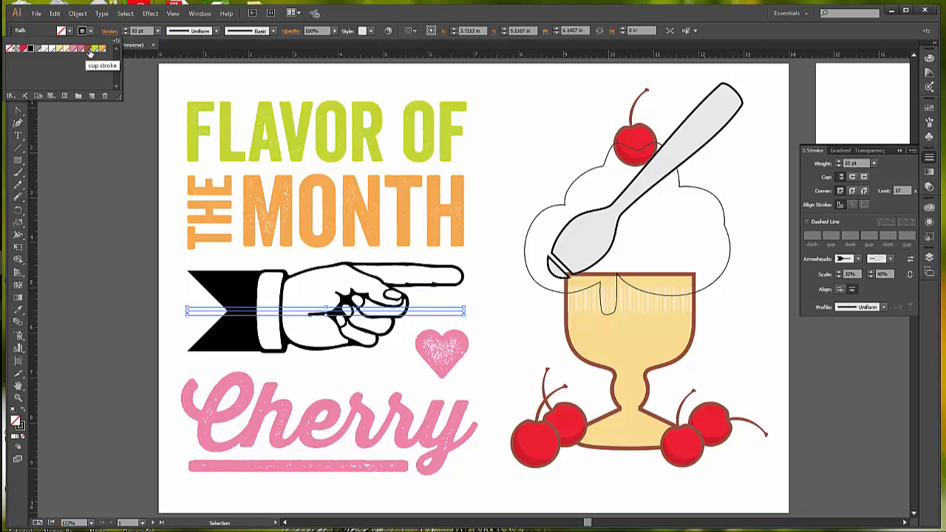
{"action": "left_click", "coordinate": [87, 49]}
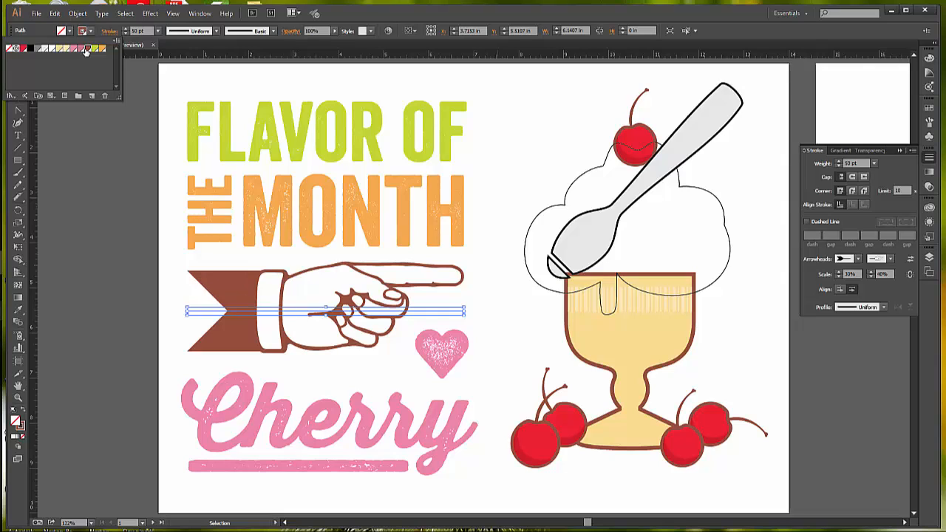
{"action": "left_click", "coordinate": [724, 120]}
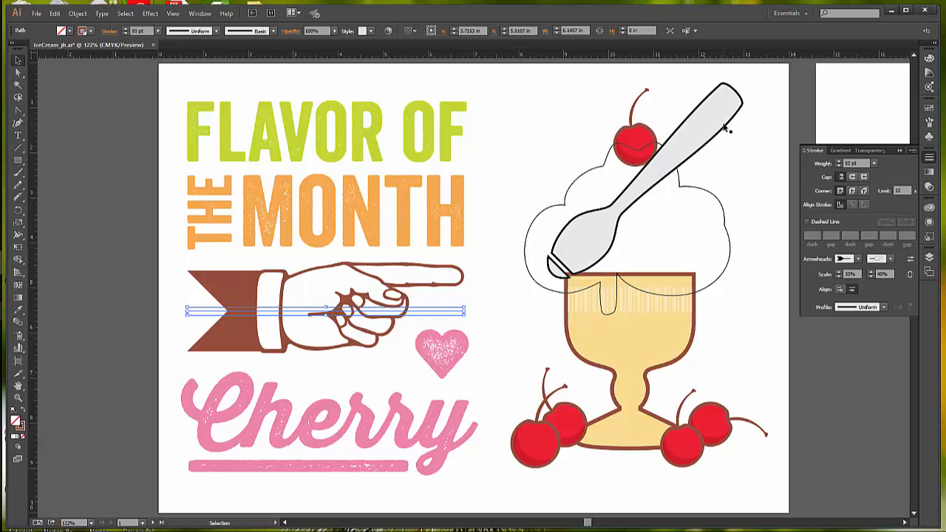
Step: Send the grey spoon shape to the back of the ice cream artwork
{"action": "left_click", "coordinate": [728, 127]}
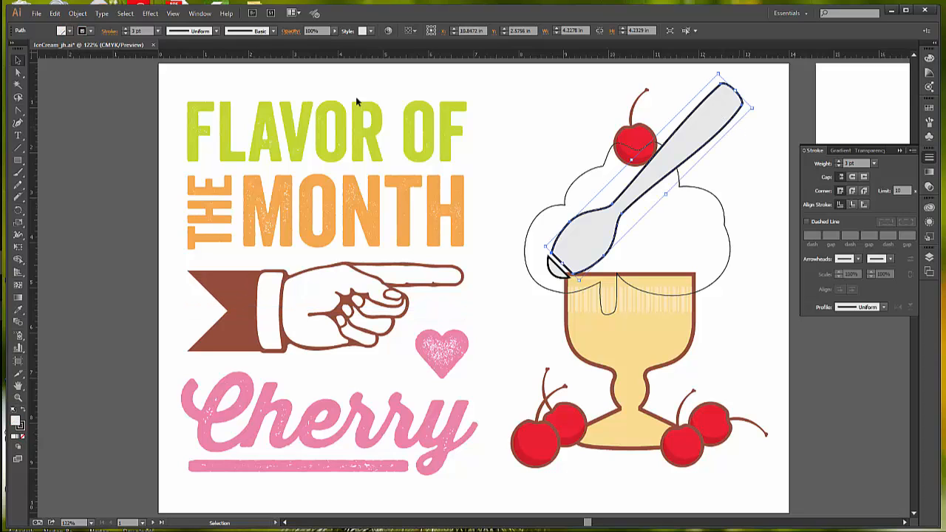
{"action": "left_click", "coordinate": [102, 13]}
{"action": "mouse_move", "coordinate": [78, 14]}
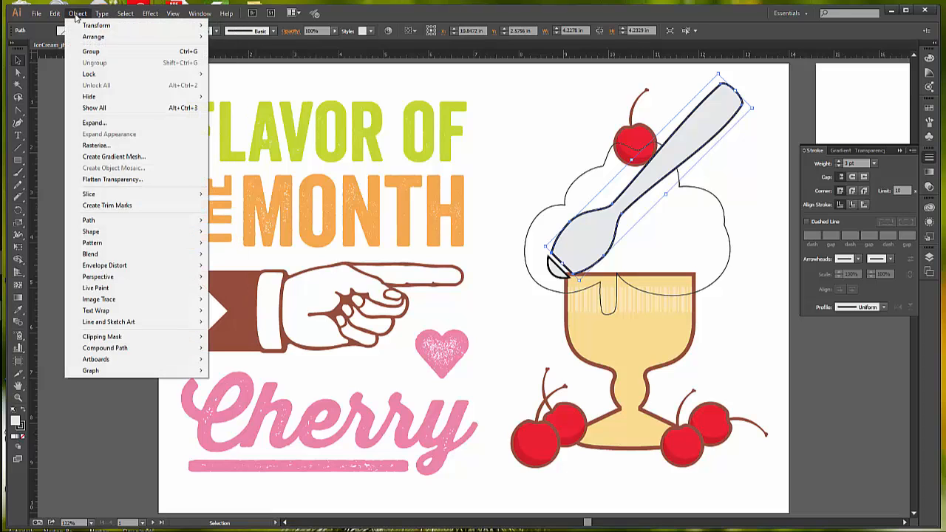
{"action": "mouse_move", "coordinate": [89, 36]}
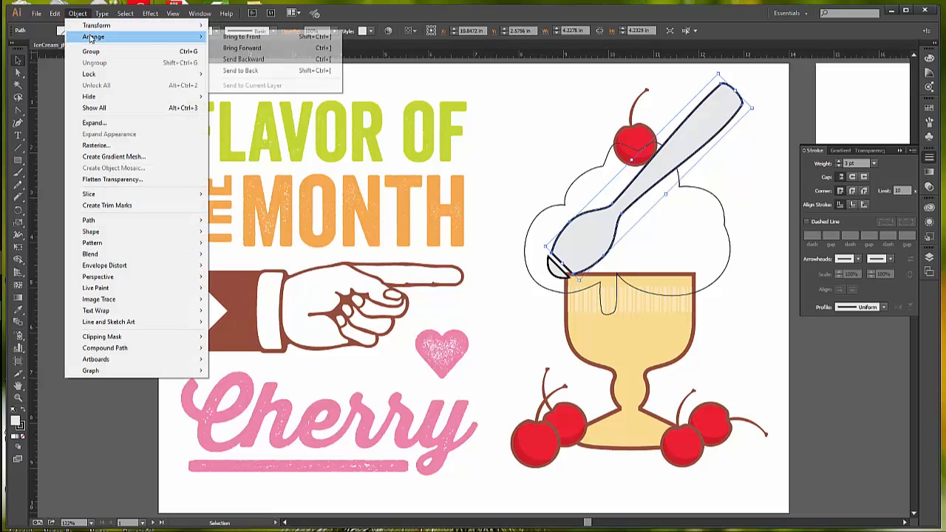
{"action": "left_click", "coordinate": [268, 70]}
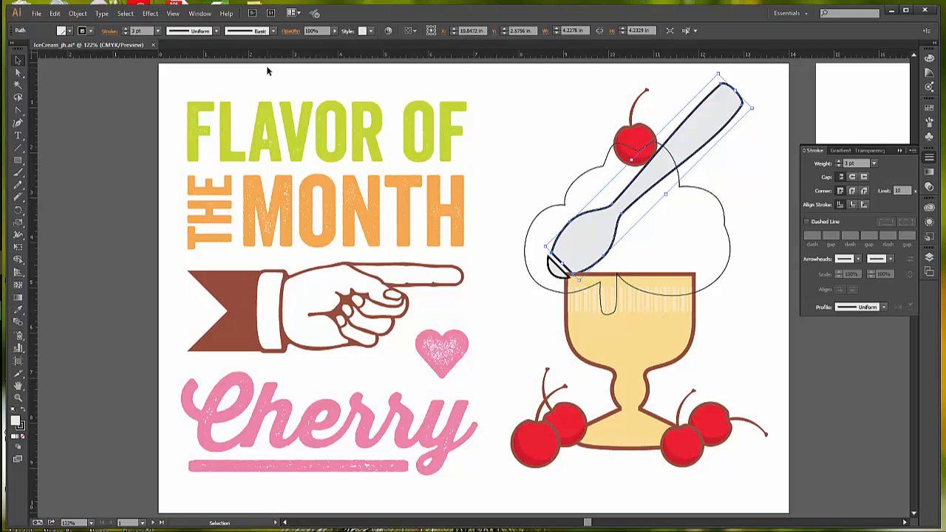
Step: Fill the ice cream scoop shape with pink and color its outline with the brown cup stroke swatch
{"action": "left_click", "coordinate": [717, 198]}
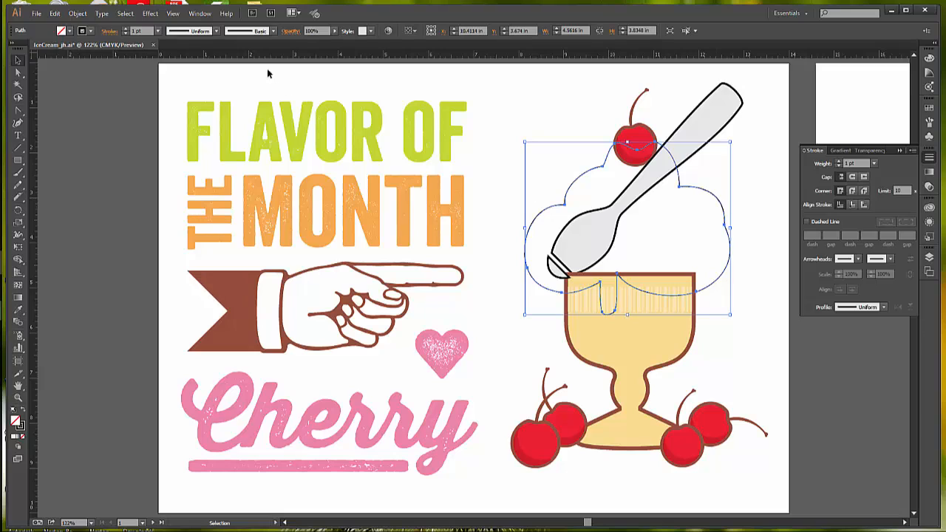
{"action": "left_click", "coordinate": [70, 32]}
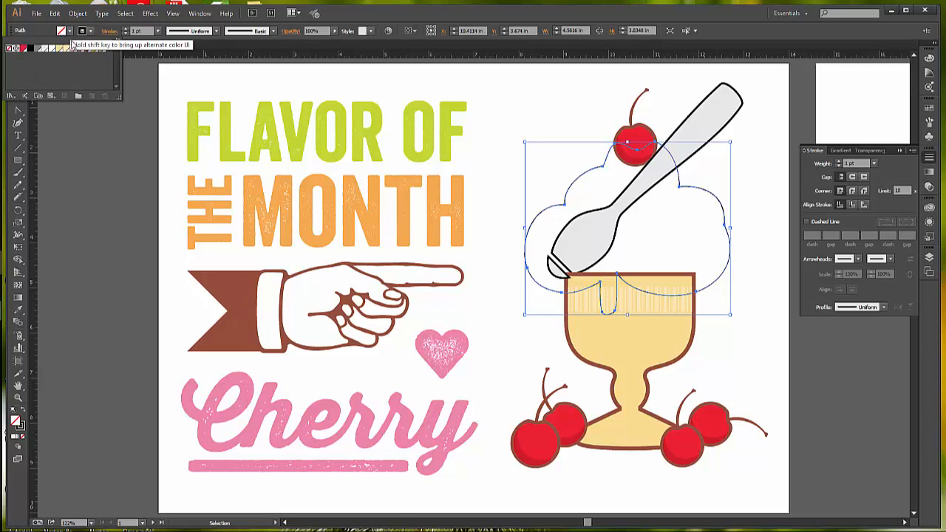
{"action": "left_click", "coordinate": [72, 49]}
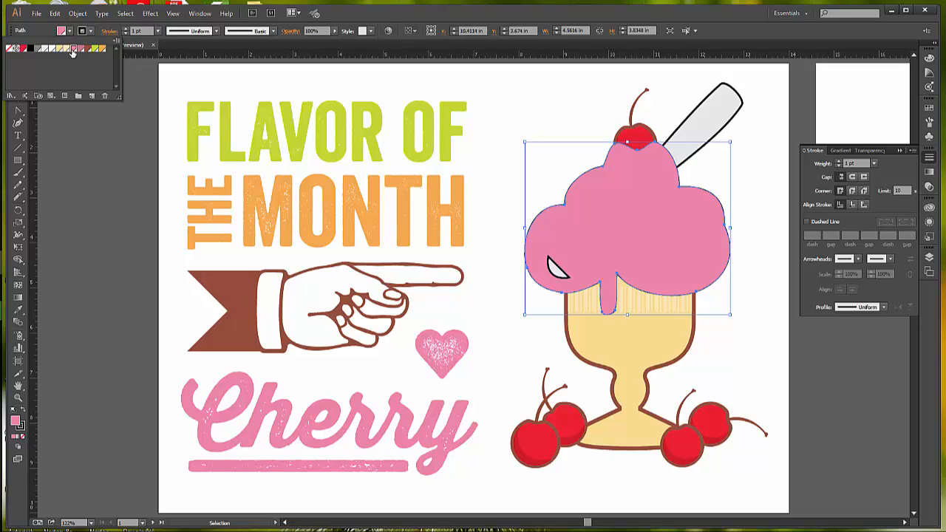
{"action": "left_click", "coordinate": [92, 31]}
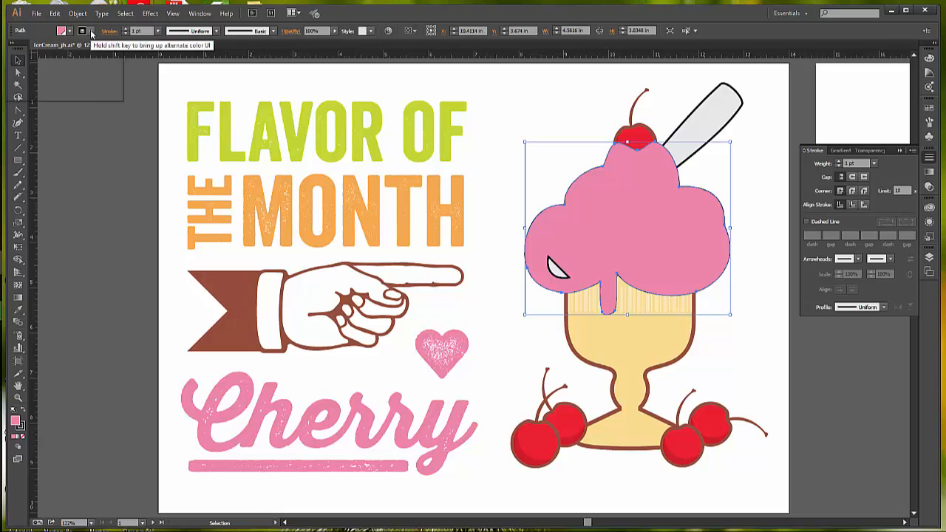
{"action": "left_click", "coordinate": [92, 33]}
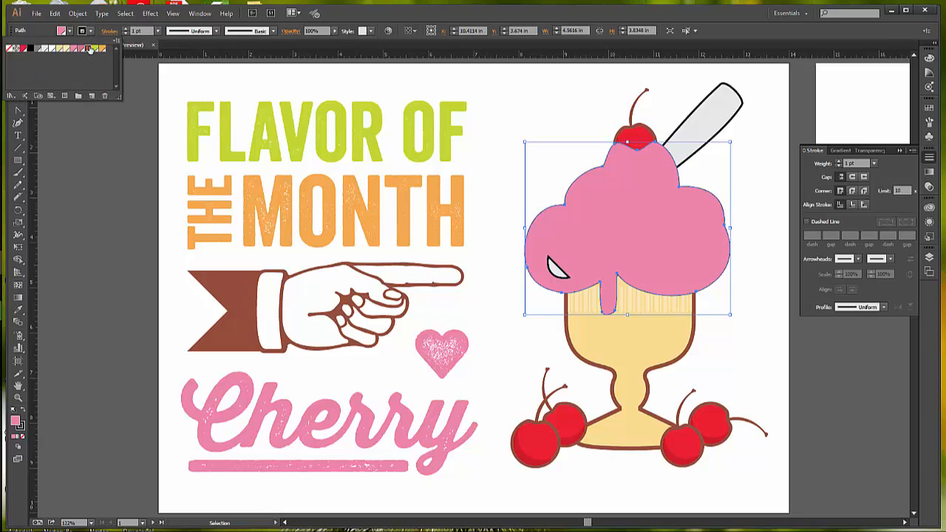
{"action": "left_click", "coordinate": [89, 49]}
Step: Set the ice cream outline's stroke weight to 6 pt, deselect the shape and activate the Direct Selection tool
{"action": "left_click", "coordinate": [127, 30]}
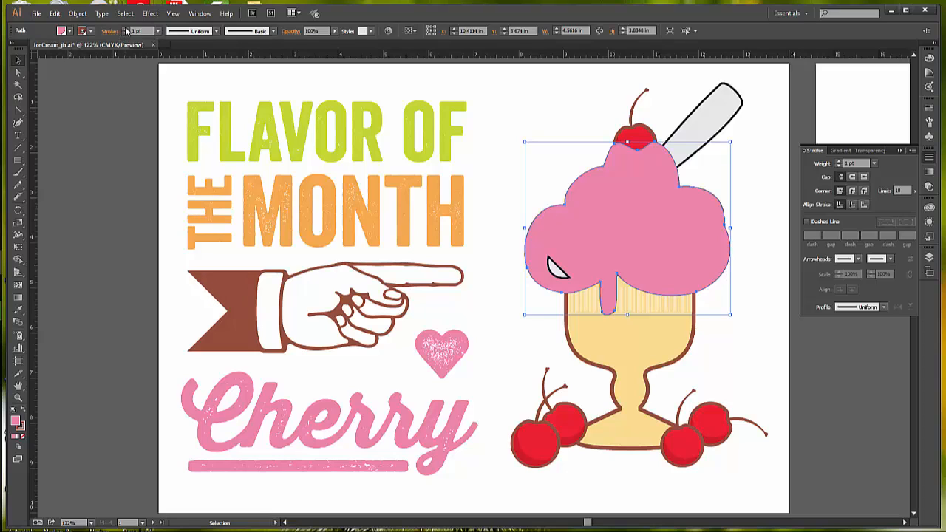
{"action": "left_click", "coordinate": [126, 31]}
{"action": "left_click", "coordinate": [127, 30]}
{"action": "left_click", "coordinate": [126, 30]}
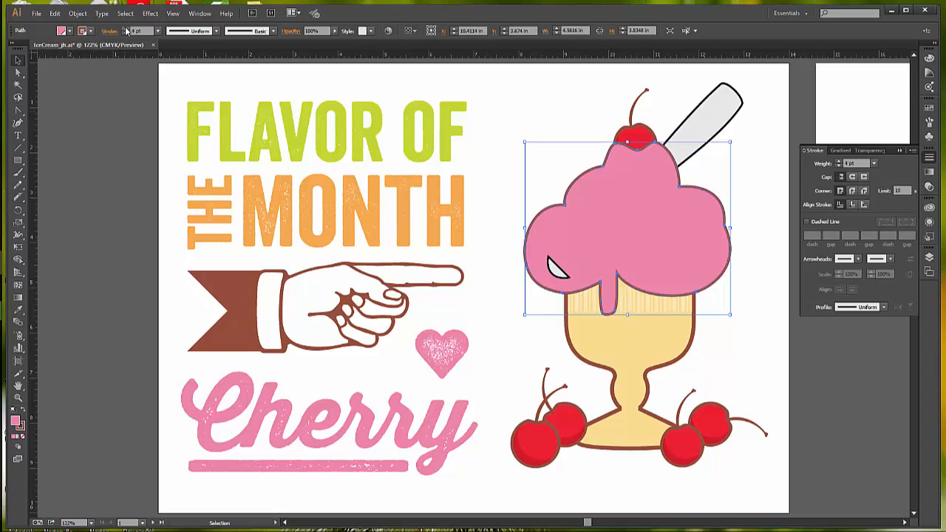
{"action": "left_click", "coordinate": [126, 31]}
{"action": "left_click", "coordinate": [127, 31]}
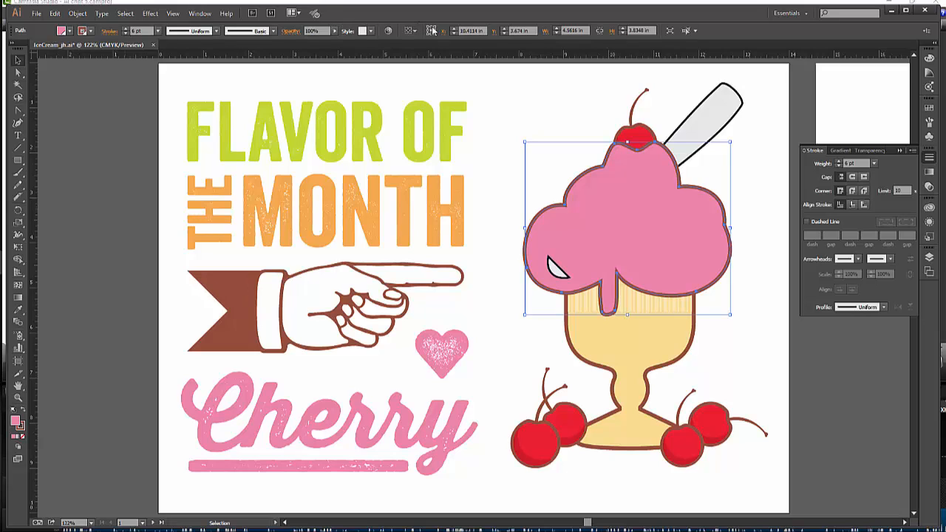
{"action": "left_click", "coordinate": [510, 98]}
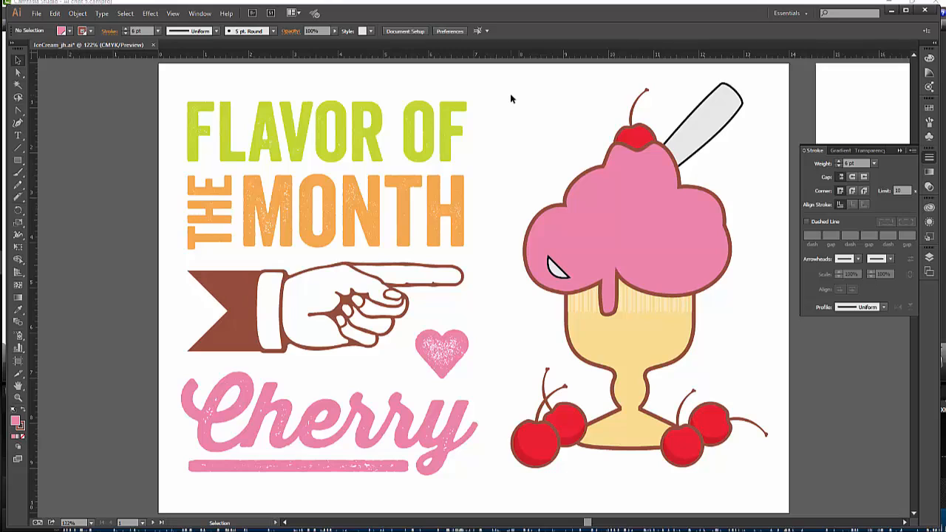
{"action": "key", "text": "a"}
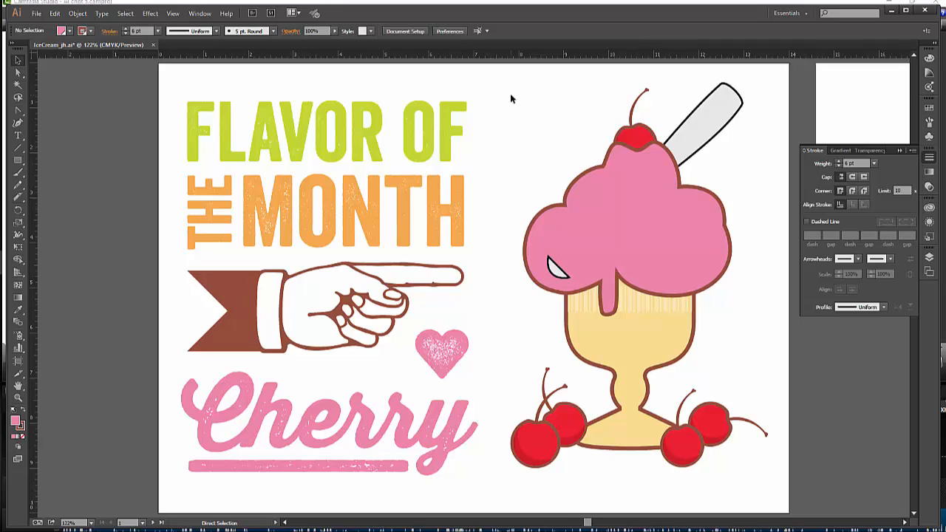